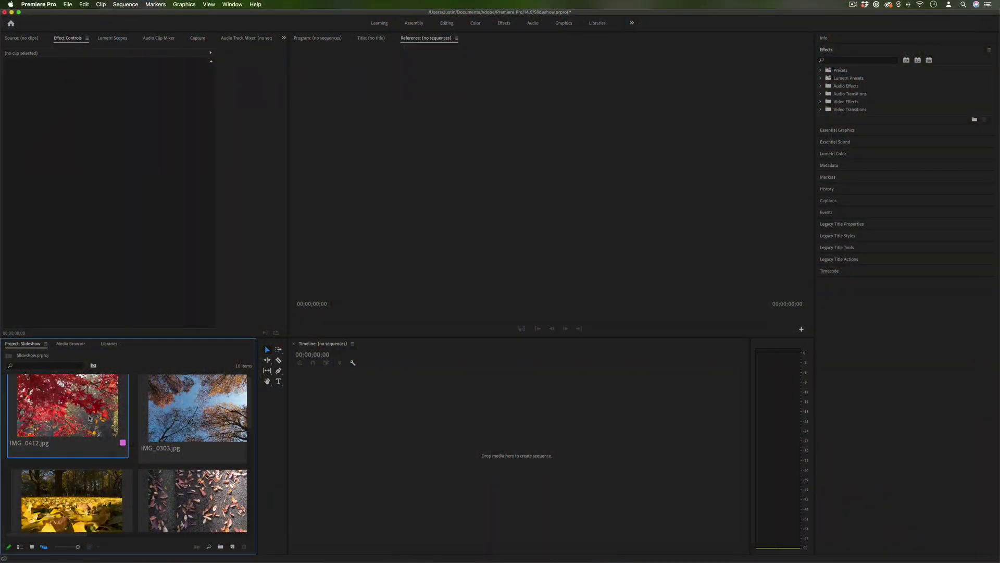
# Step: Try creating a sequence directly from the IMG_0412.jpg photo and undo that creation
pyautogui.click(89, 417)
pyautogui.scroll(-2, 176, 456)
pyautogui.click(176, 463)
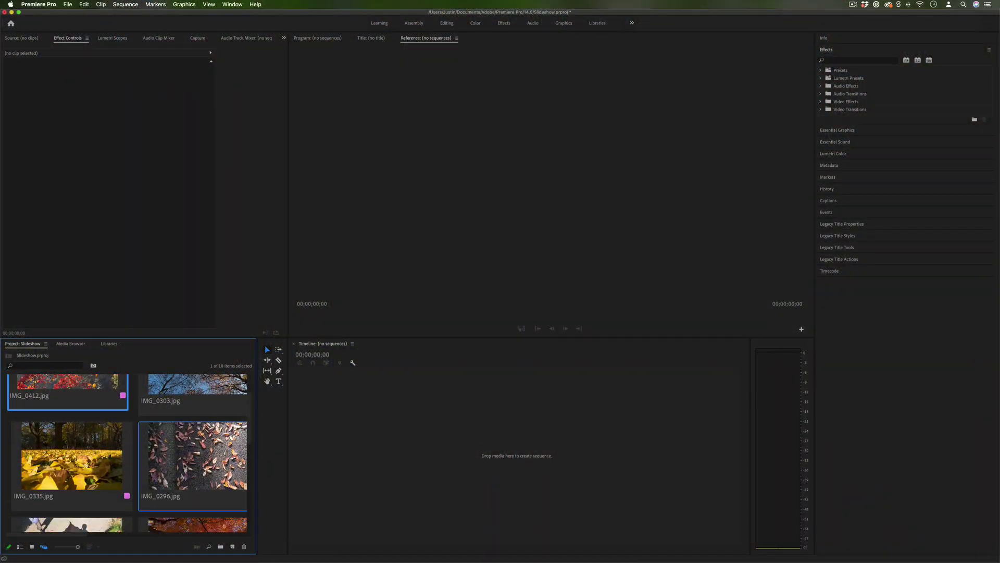
pyautogui.scroll(-3, 188, 471)
pyautogui.scroll(5, 89, 414)
pyautogui.click(89, 414)
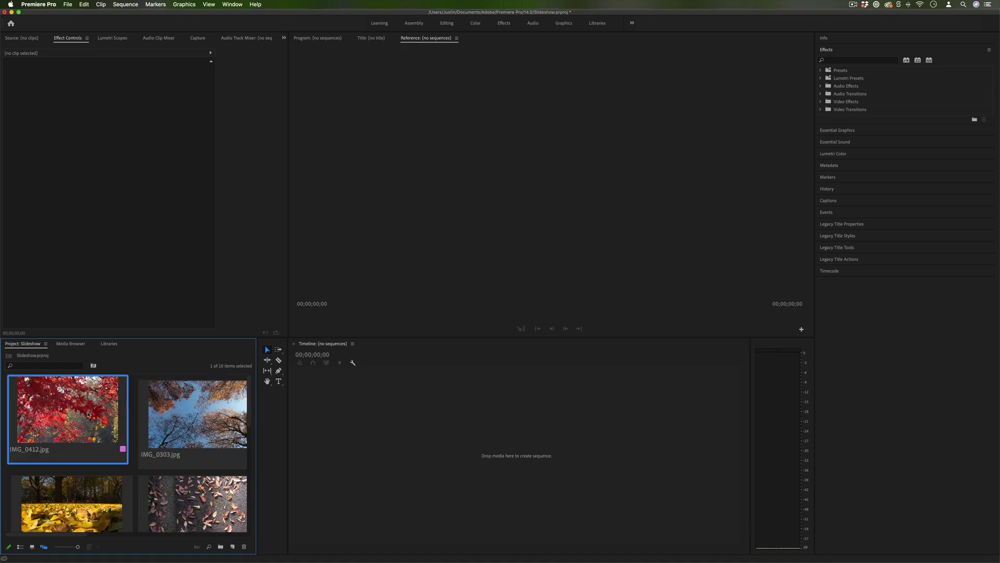
pyautogui.moveTo(63, 413); pyautogui.dragTo(524, 451)
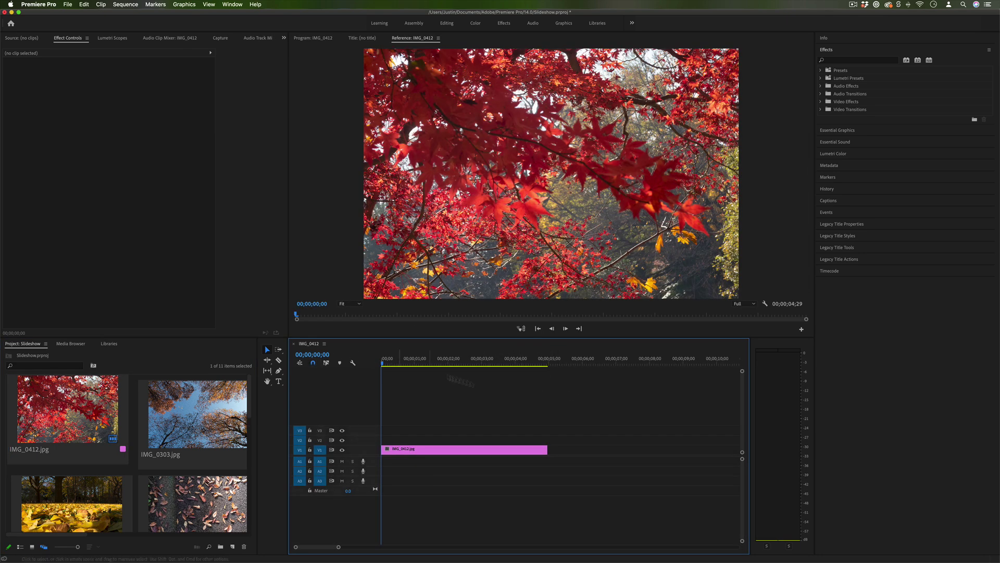
pyautogui.scroll(-3, 127, 453)
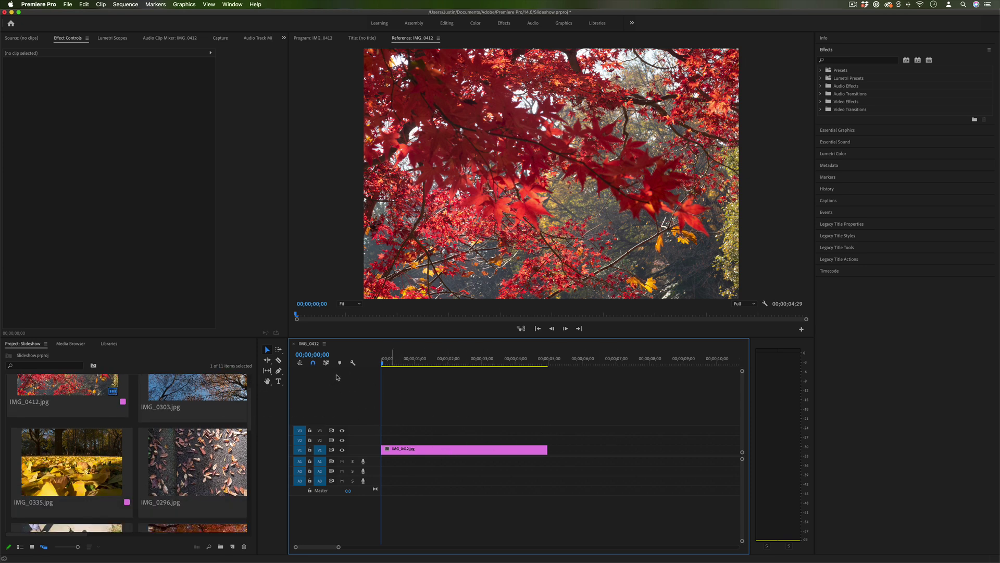
pyautogui.press('super+z')
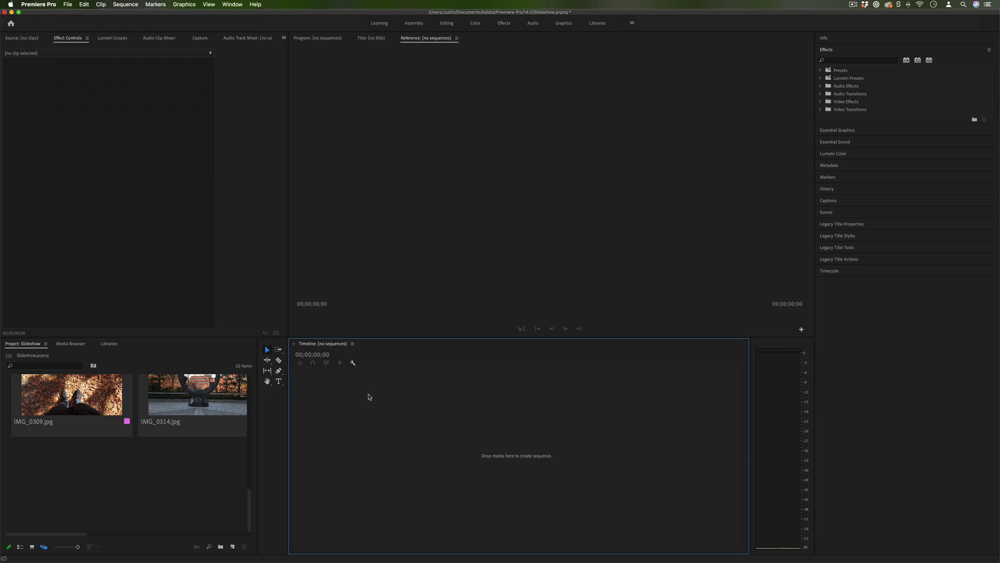
# Step: Create a new sequence named Sequence 01 from the DSLR 1080p24 preset, with a 1920 by 1080 frame size
pyautogui.click(67, 4)
pyautogui.moveTo(74, 13)
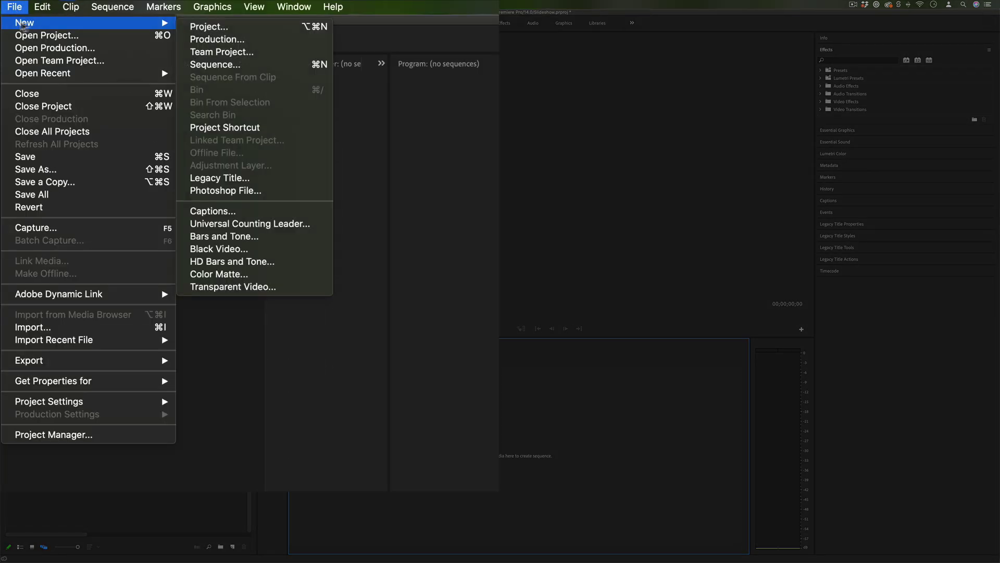
pyautogui.click(234, 69)
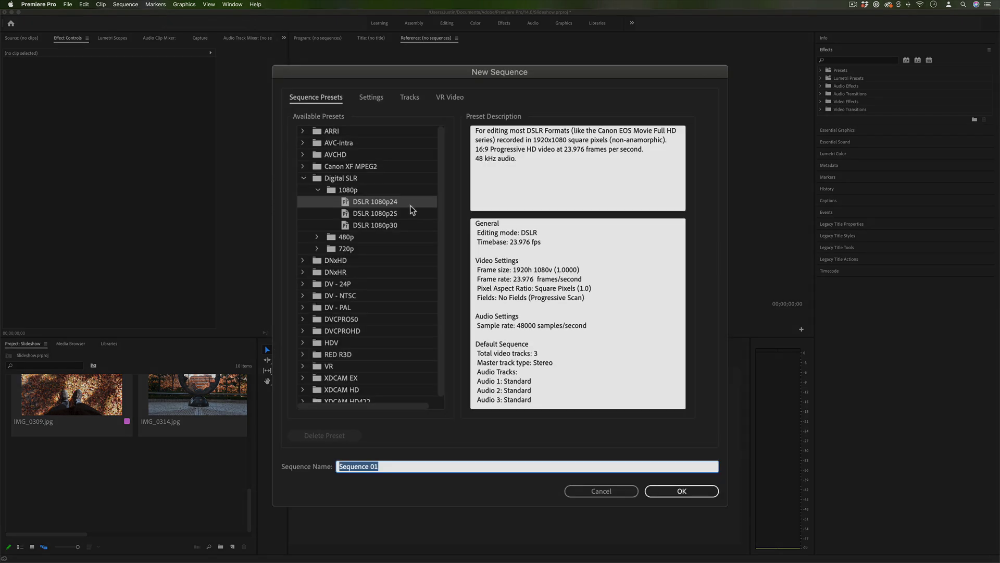
pyautogui.click(348, 192)
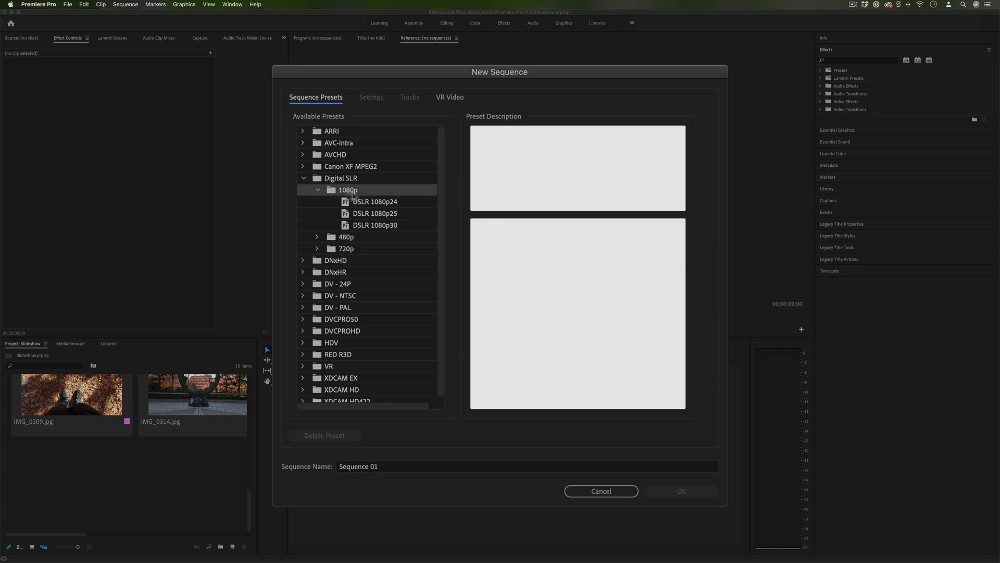
pyautogui.click(386, 205)
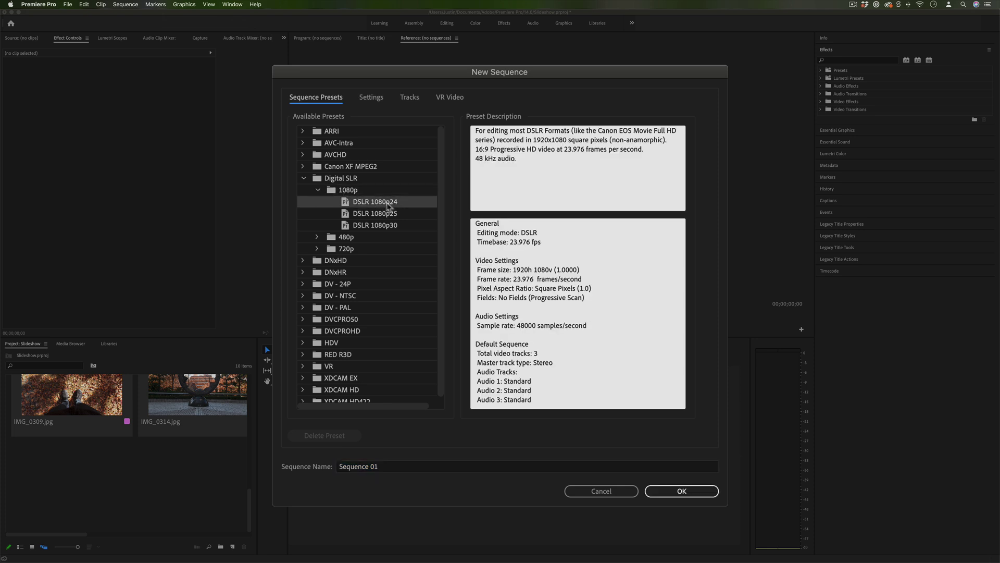
pyautogui.moveTo(517, 269); pyautogui.dragTo(560, 271)
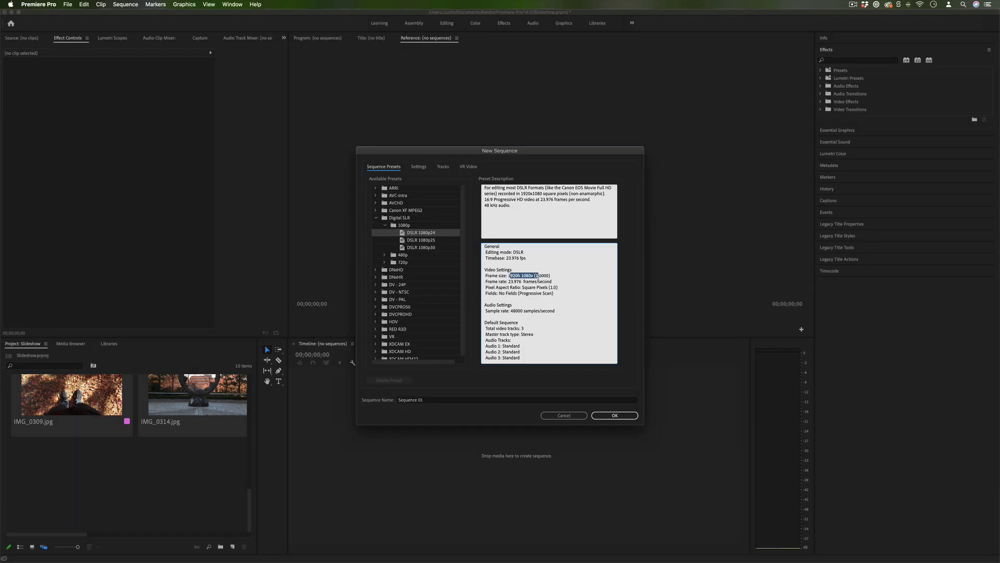
pyautogui.click(627, 415)
# Step: Select IMG_0412.jpg in the project media and shrink the thumbnails so more photos fit in view
pyautogui.scroll(-3, 165, 447)
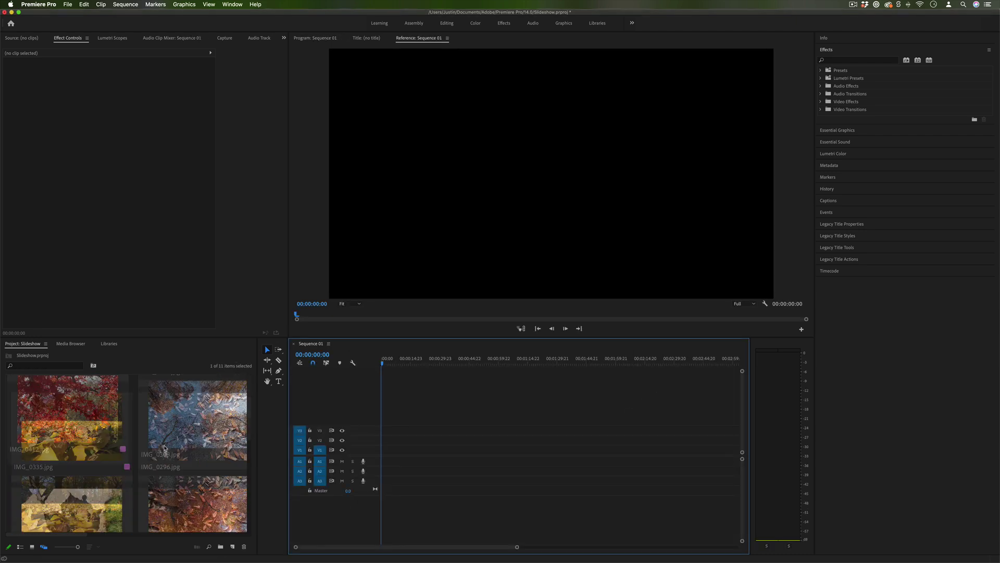
pyautogui.click(91, 410)
pyautogui.scroll(-10, 109, 408)
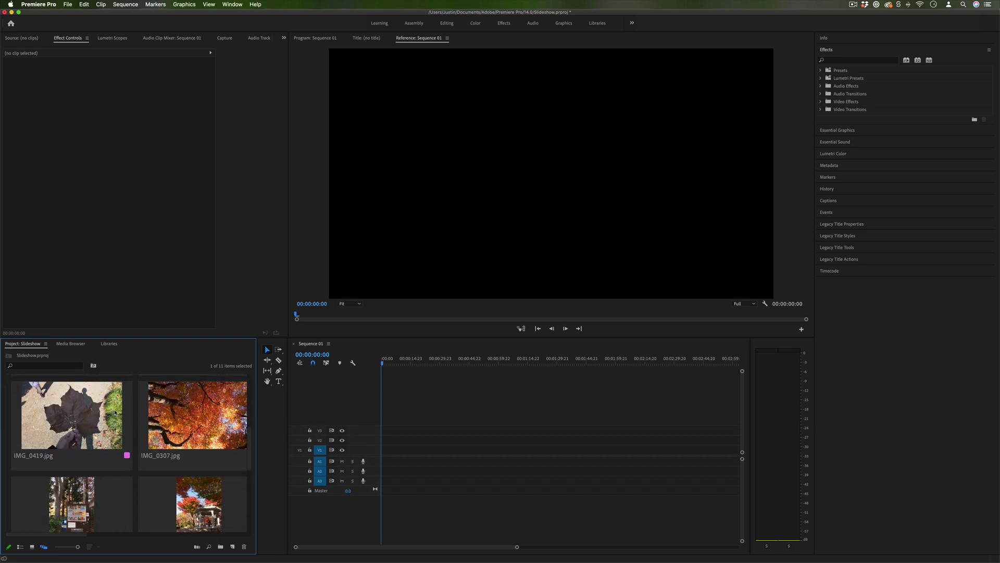
pyautogui.click(71, 548)
pyautogui.moveTo(69, 547); pyautogui.dragTo(61, 547)
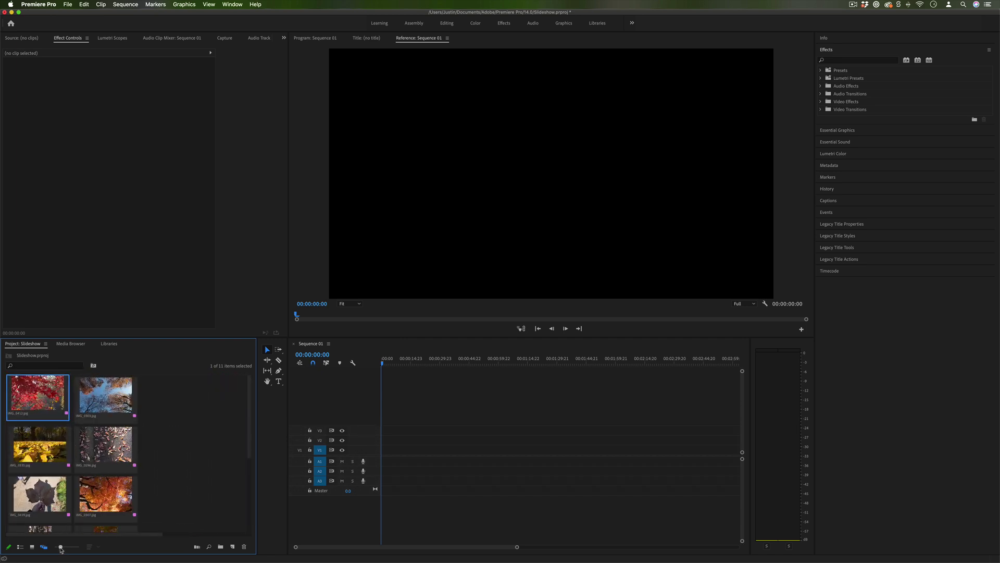
# Step: Select all ten photos from IMG_0412.jpg to IMG_0314.jpg and place them on track V1 at the sequence start
pyautogui.keyDown('shift'); pyautogui.click(99, 460); pyautogui.keyUp('shift')
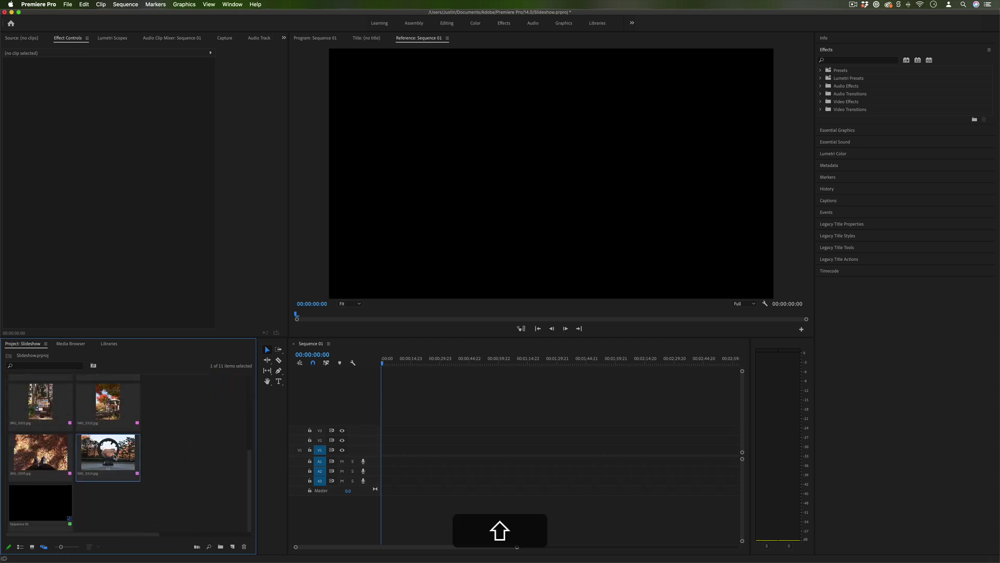
pyautogui.scroll(5, 105, 451)
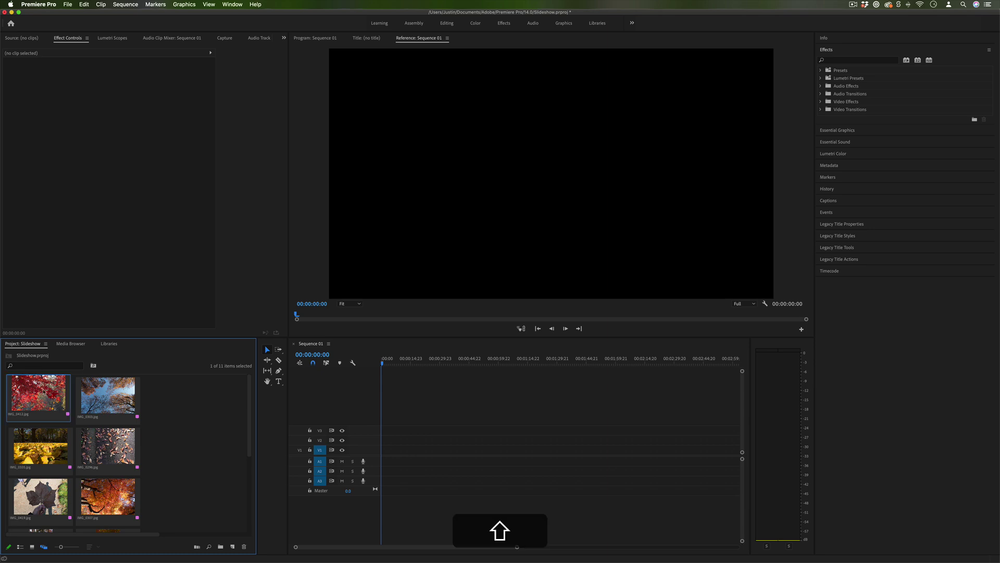
pyautogui.scroll(-5, 48, 392)
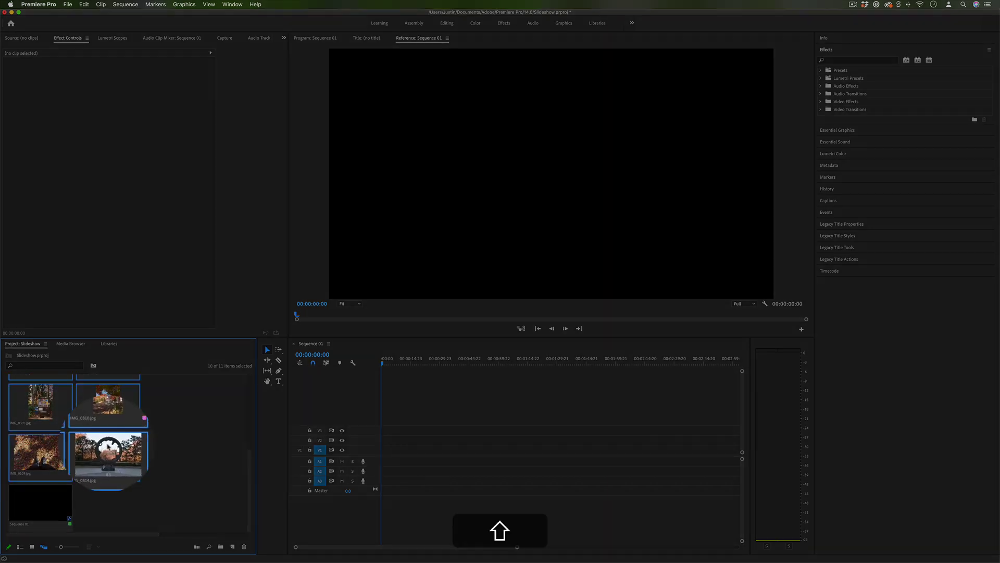
pyautogui.keyDown('shift'); pyautogui.click(111, 452); pyautogui.keyUp('shift')
pyautogui.moveTo(111, 453); pyautogui.dragTo(425, 458)
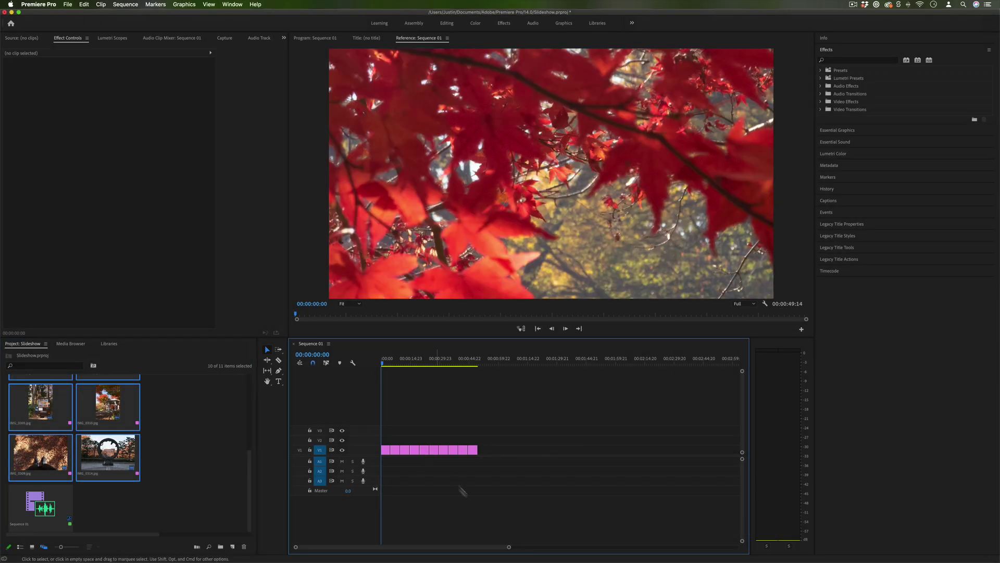
# Step: Check the first photo clip's length by placing the playhead at its end, at 00:00:05:00
pyautogui.moveTo(510, 547); pyautogui.dragTo(486, 548)
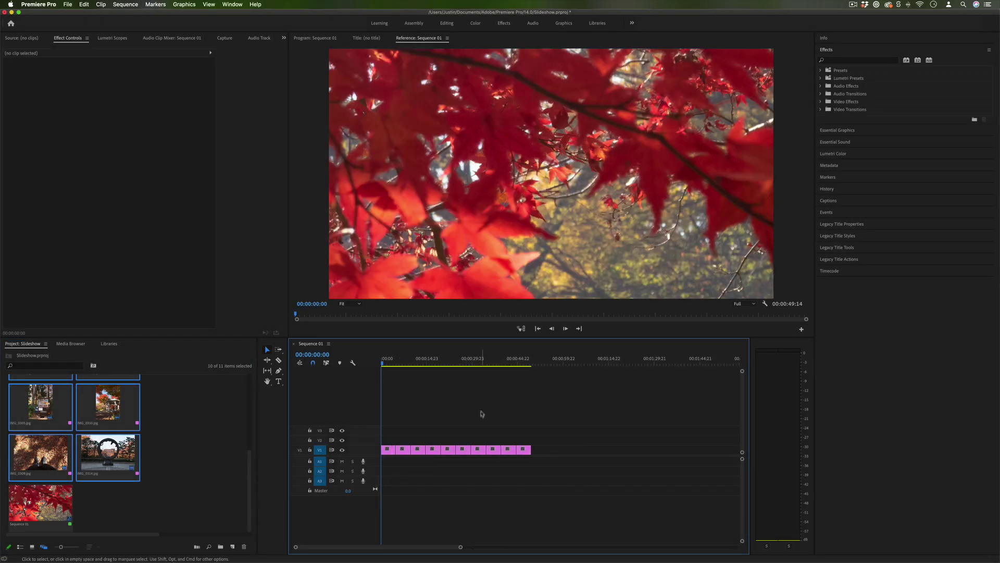
pyautogui.click(479, 450)
pyautogui.press('=')
pyautogui.click(433, 362)
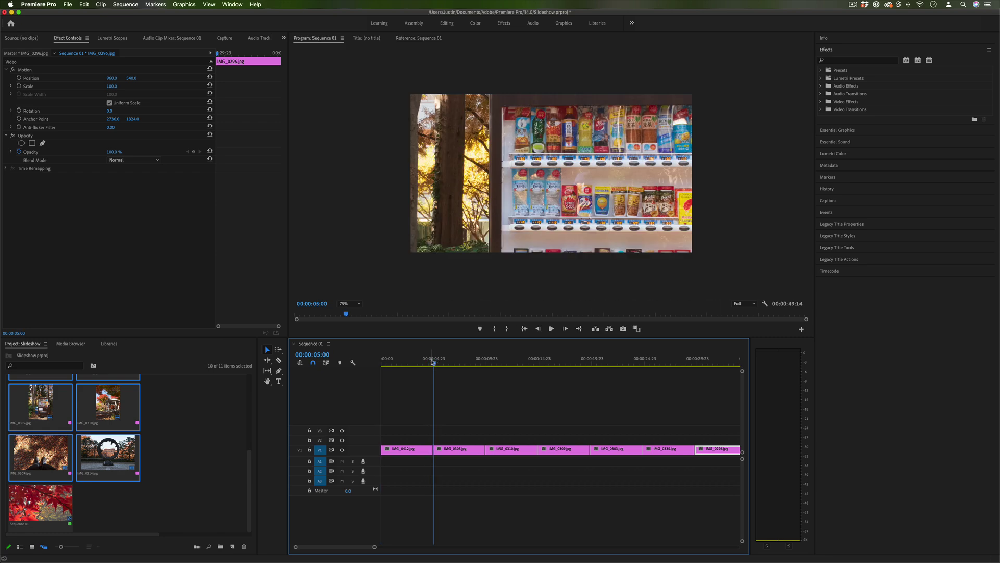
# Step: Set the Still Image Default Duration to 2 seconds in the timeline preferences
pyautogui.click(39, 4)
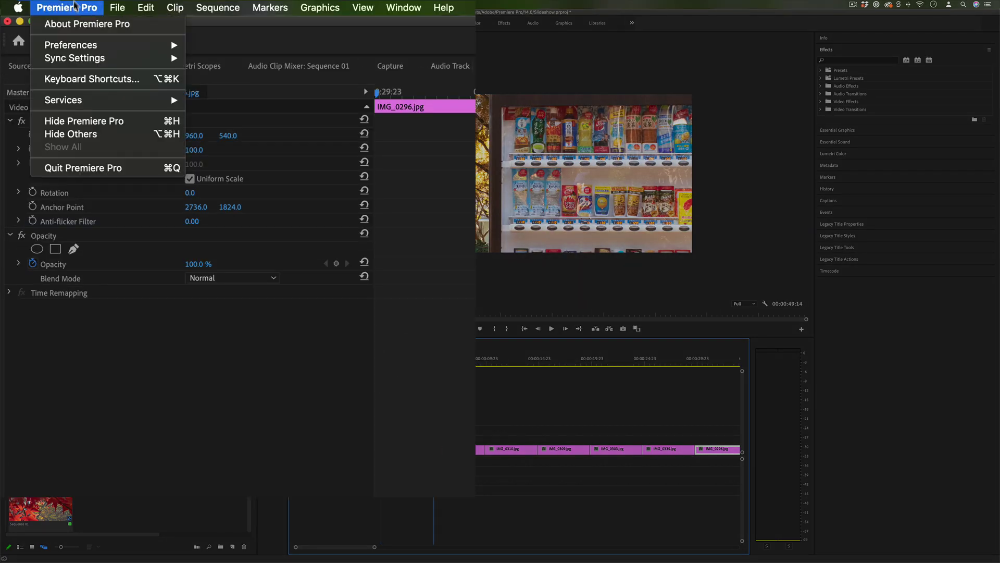
pyautogui.moveTo(80, 26)
pyautogui.click(223, 252)
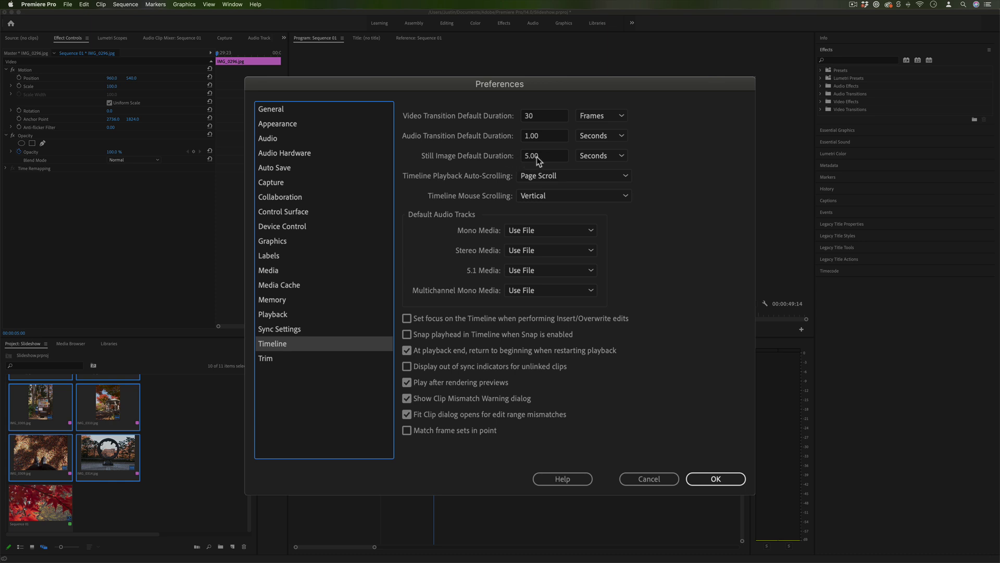
pyautogui.click(552, 156)
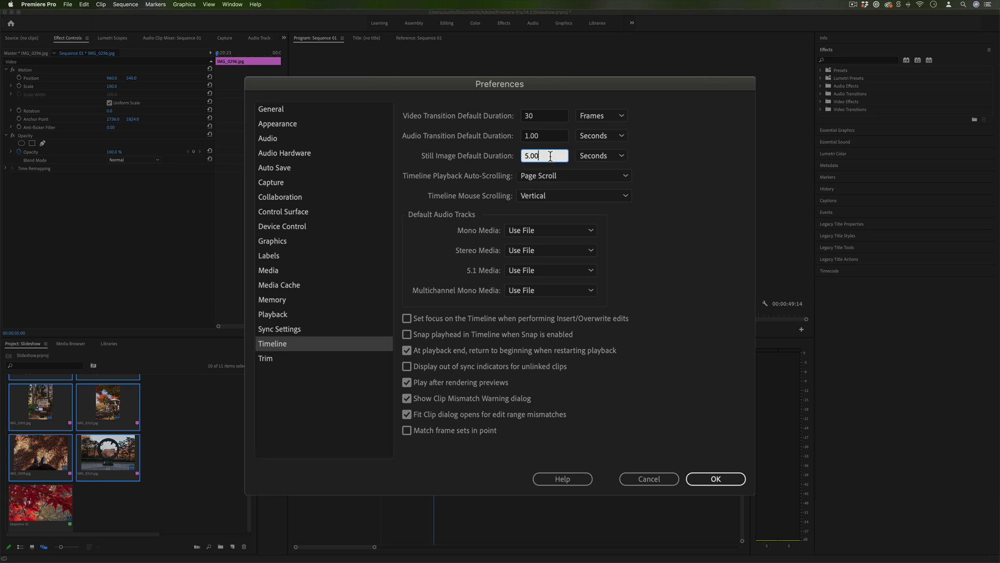
pyautogui.moveTo(551, 157); pyautogui.dragTo(473, 160)
pyautogui.write('2')
pyautogui.moveTo(539, 156); pyautogui.dragTo(484, 153)
pyautogui.click(628, 400)
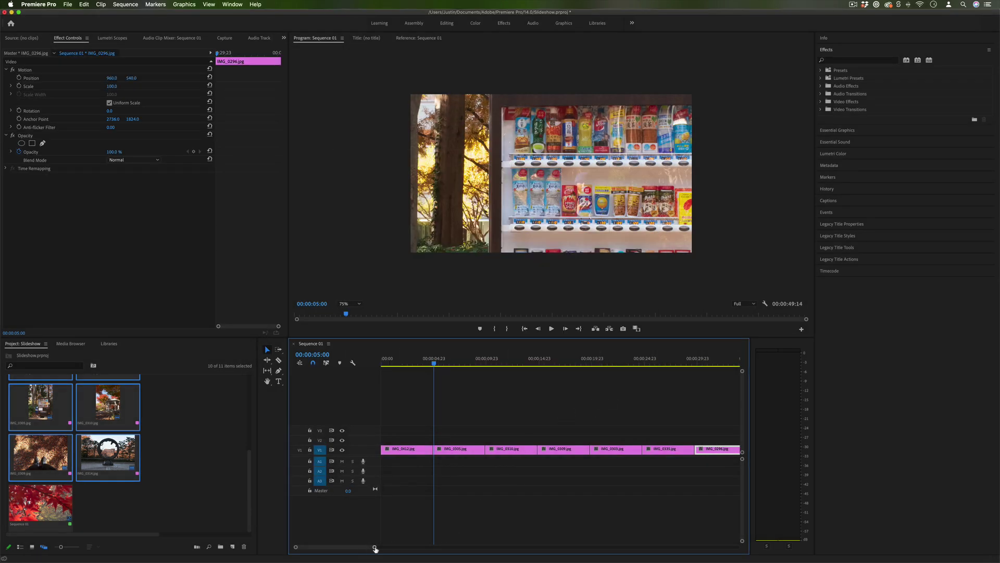
# Step: Place the playhead at 00:00:02:02 and reduce the scale of the selected IMG_0296.jpg clip to about 53
pyautogui.moveTo(376, 548); pyautogui.dragTo(437, 547)
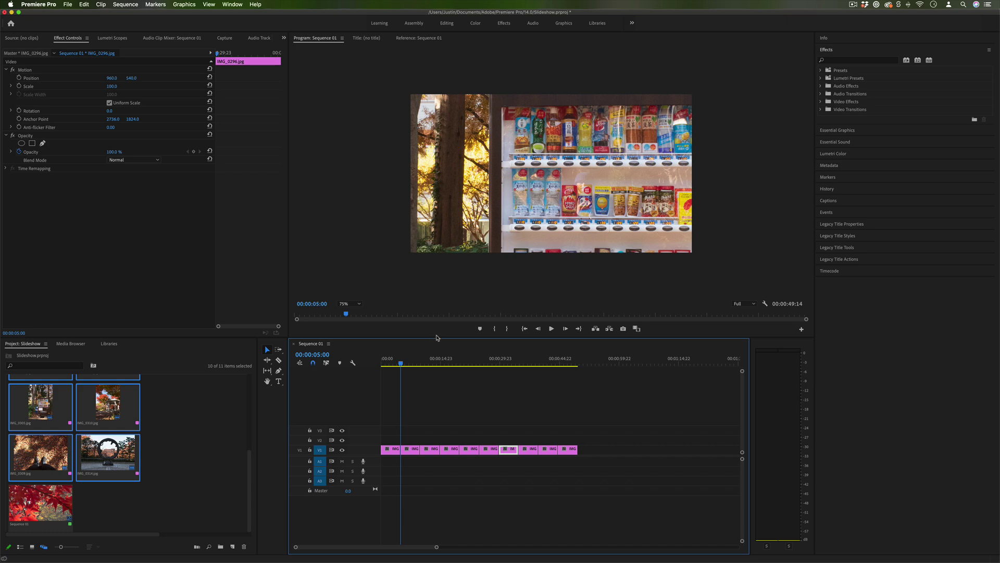
pyautogui.moveTo(394, 360); pyautogui.dragTo(390, 360)
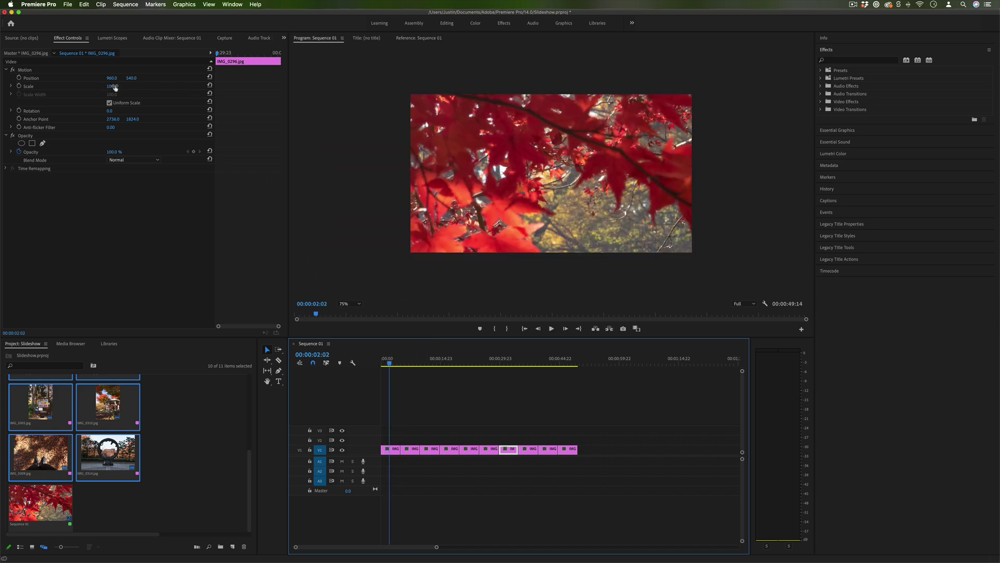
pyautogui.moveTo(112, 86); pyautogui.dragTo(94, 87)
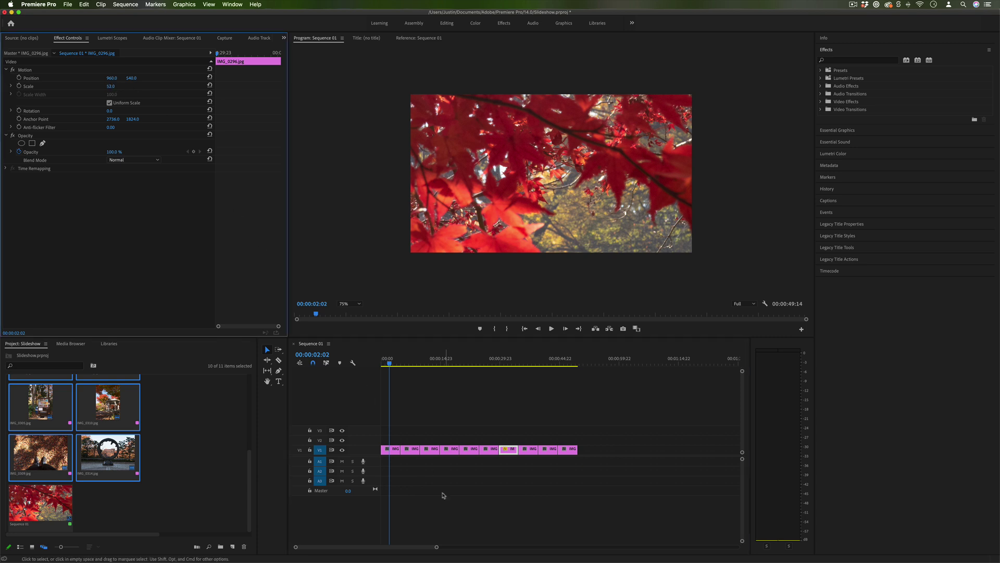
# Step: Scale the first photo clip, IMG_0412.jpg, down to 36 so that it fills the frame
pyautogui.click(396, 452)
pyautogui.moveTo(110, 87); pyautogui.dragTo(84, 87)
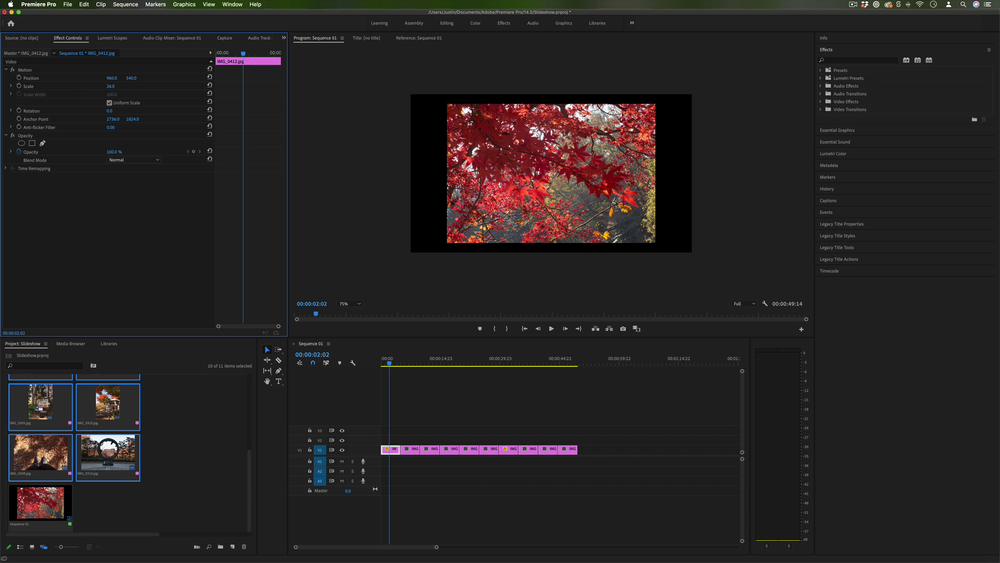
pyautogui.click(111, 87)
pyautogui.write('35')
pyautogui.press('Return')
pyautogui.moveTo(111, 87); pyautogui.dragTo(112, 87)
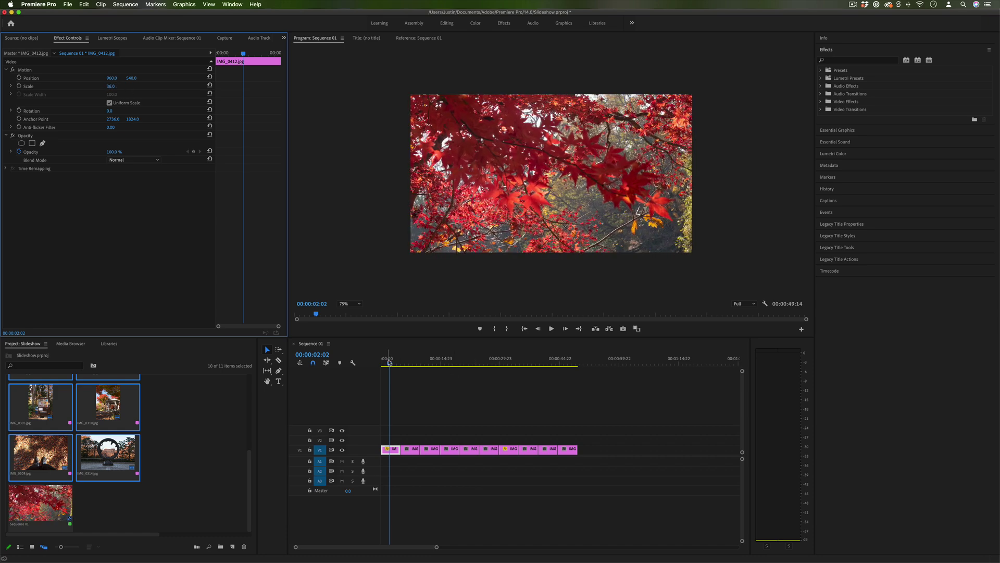
# Step: Animate the scale of IMG_0412.jpg with keyframes from 36 at 00:00:00:00 to 60 at 00:00:04:22
pyautogui.moveTo(388, 362); pyautogui.dragTo(373, 363)
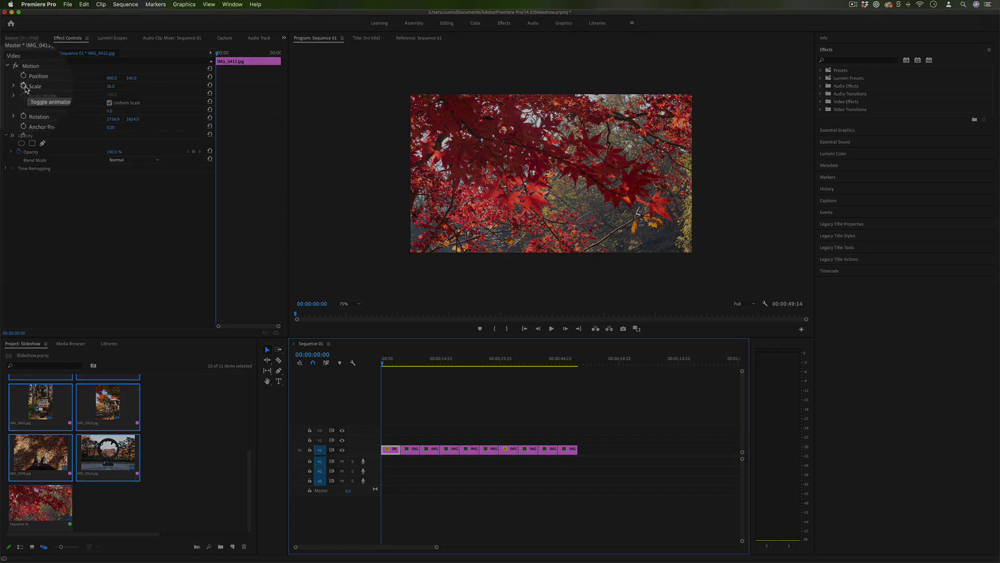
pyautogui.click(19, 86)
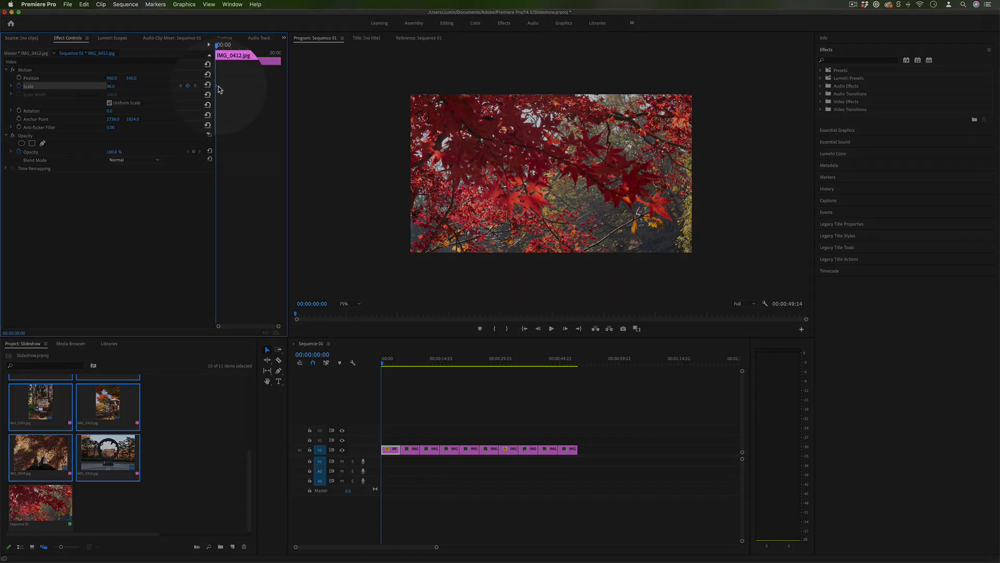
pyautogui.moveTo(384, 363); pyautogui.dragTo(400, 365)
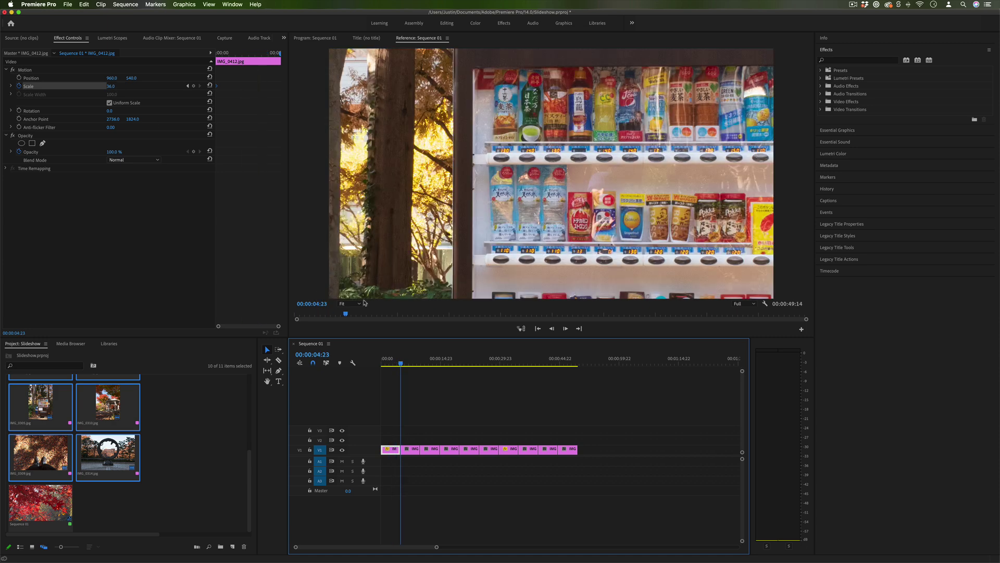
pyautogui.press('Left')
pyautogui.moveTo(112, 86); pyautogui.dragTo(123, 86)
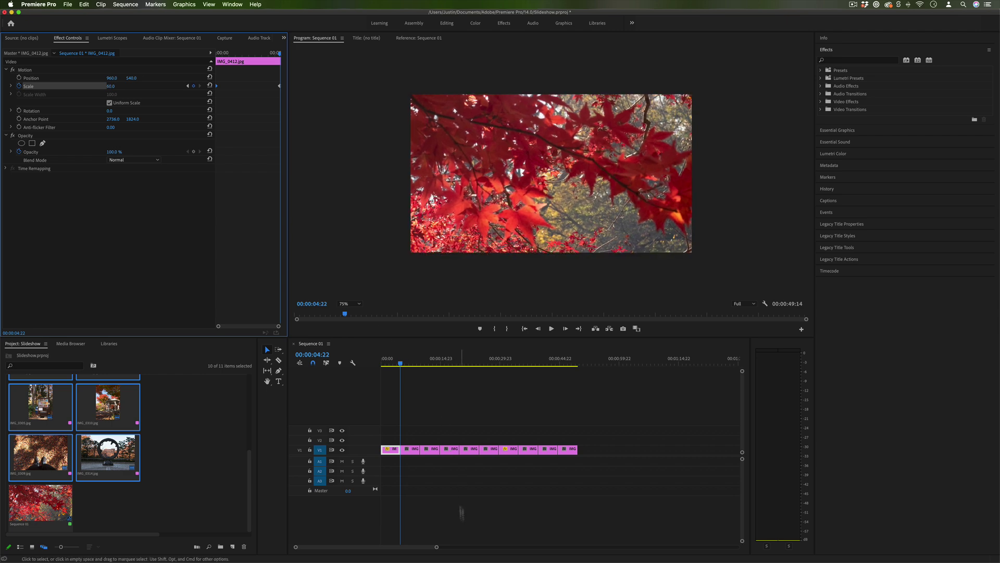
# Step: Play the sequence from the start to preview the zoom animation on IMG_0412.jpg
pyautogui.moveTo(439, 547); pyautogui.dragTo(386, 547)
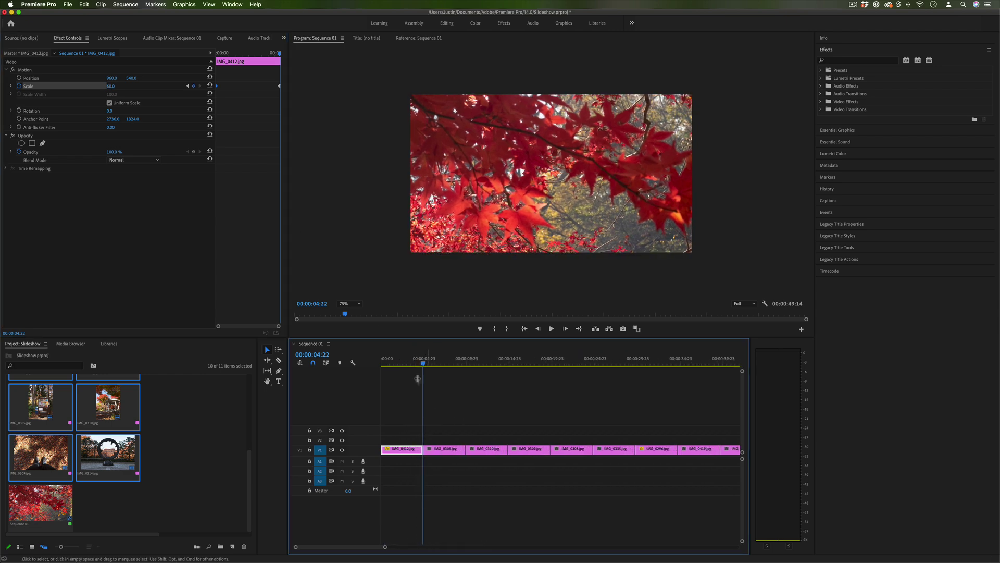
pyautogui.moveTo(423, 364); pyautogui.dragTo(371, 366)
pyautogui.press('space')
pyautogui.moveTo(386, 548); pyautogui.dragTo(401, 547)
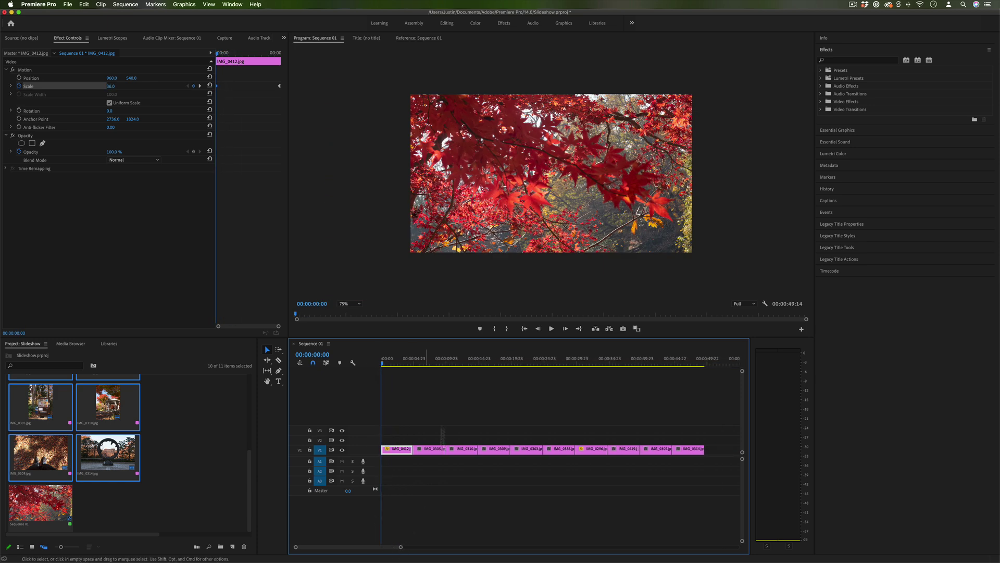
pyautogui.moveTo(382, 364)
pyautogui.mouseDown()
pyautogui.moveTo(399, 364)
pyautogui.moveTo(374, 367)
pyautogui.mouseUp()
pyautogui.press('space')
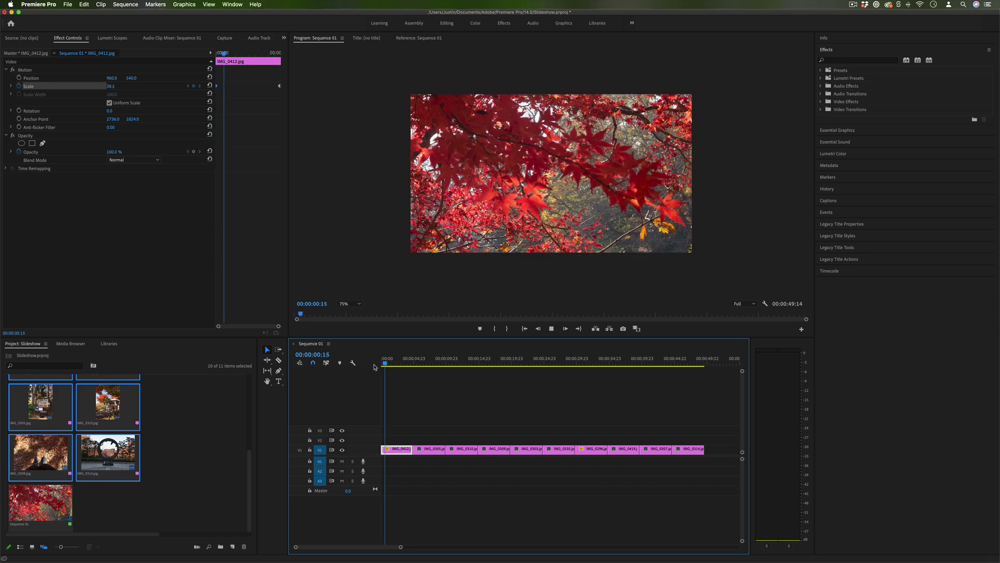
# Step: Reduce the ending scale keyframe of IMG_0412.jpg to 49 and play back the gentler zoom
pyautogui.press('space')
pyautogui.click(200, 86)
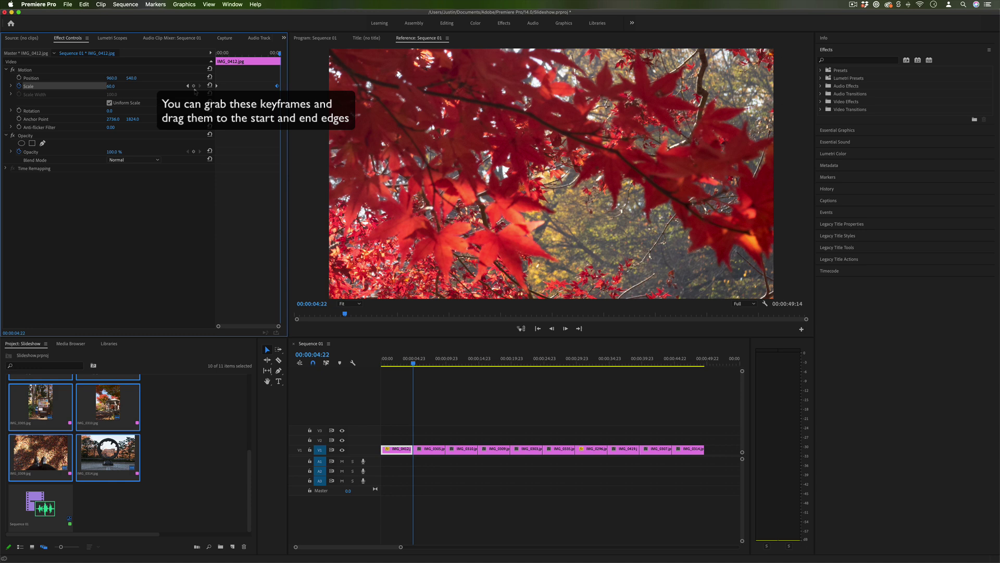
pyautogui.click(188, 86)
pyautogui.moveTo(112, 89); pyautogui.dragTo(107, 89)
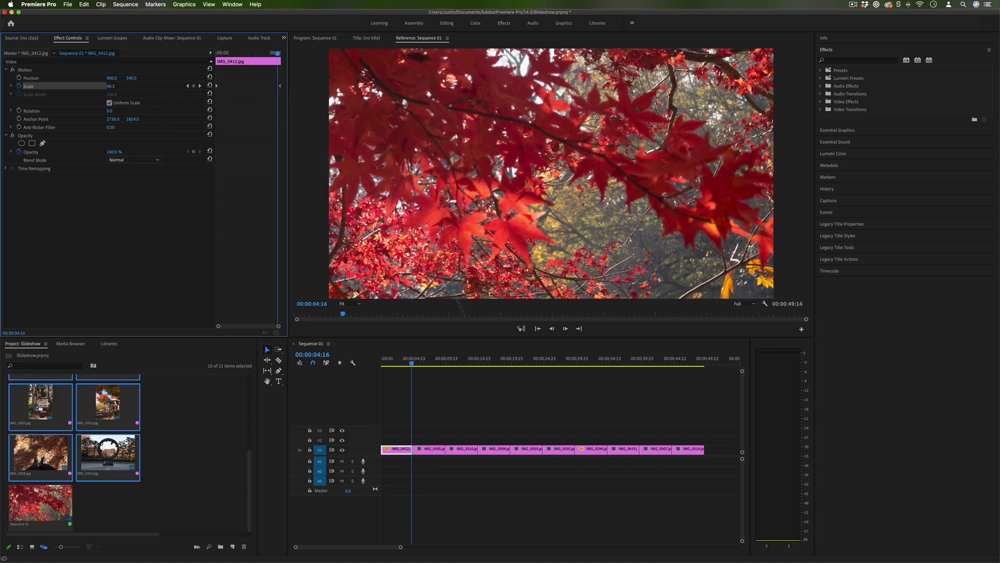
pyautogui.click(385, 364)
pyautogui.press('space')
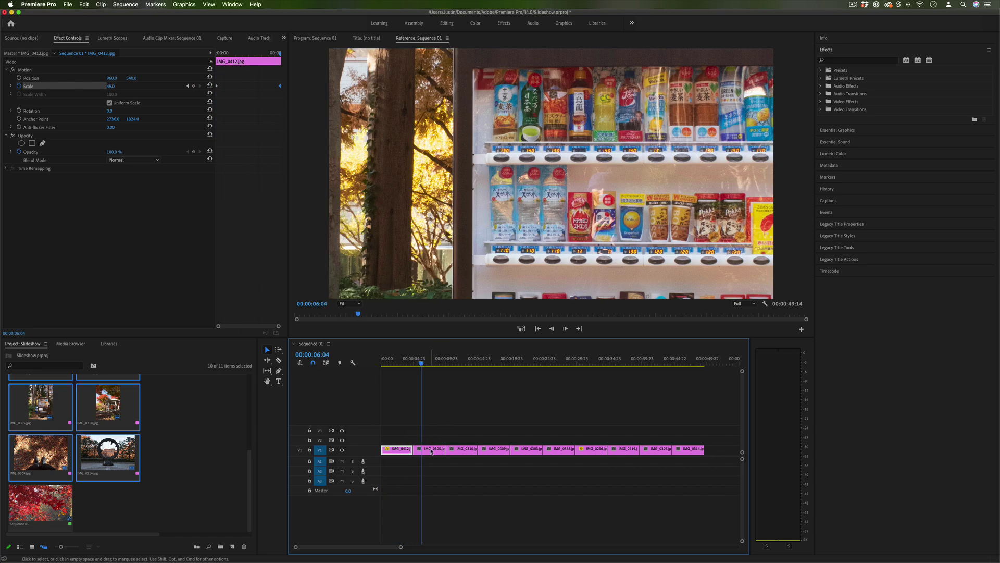
# Step: Scale IMG_0305.jpg to 55 and animate its vertical position with keyframes, starting at 540 and moving upward by the clip's end
pyautogui.click(431, 450)
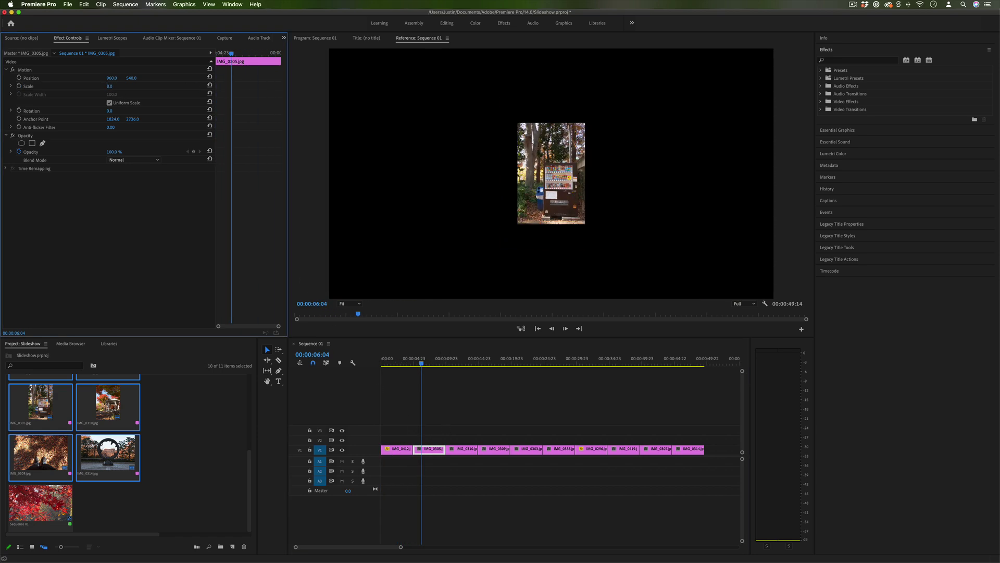
pyautogui.moveTo(109, 87); pyautogui.dragTo(134, 87)
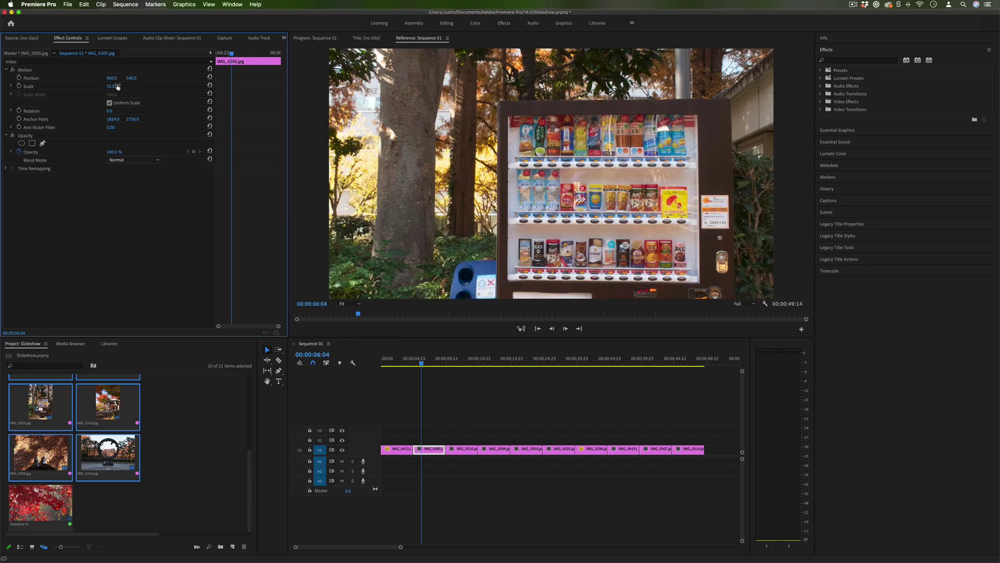
pyautogui.click(19, 78)
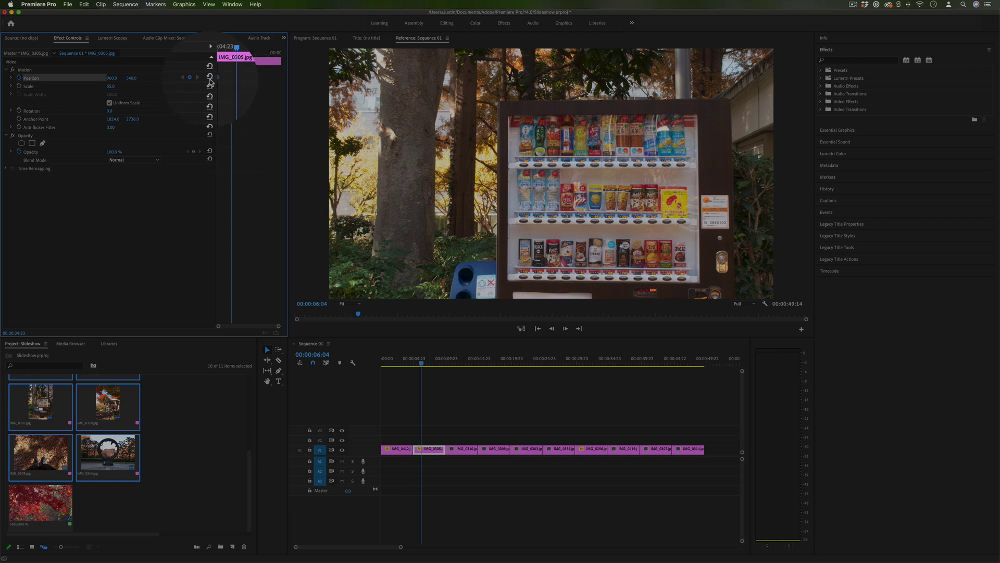
pyautogui.moveTo(134, 78); pyautogui.dragTo(43, 78)
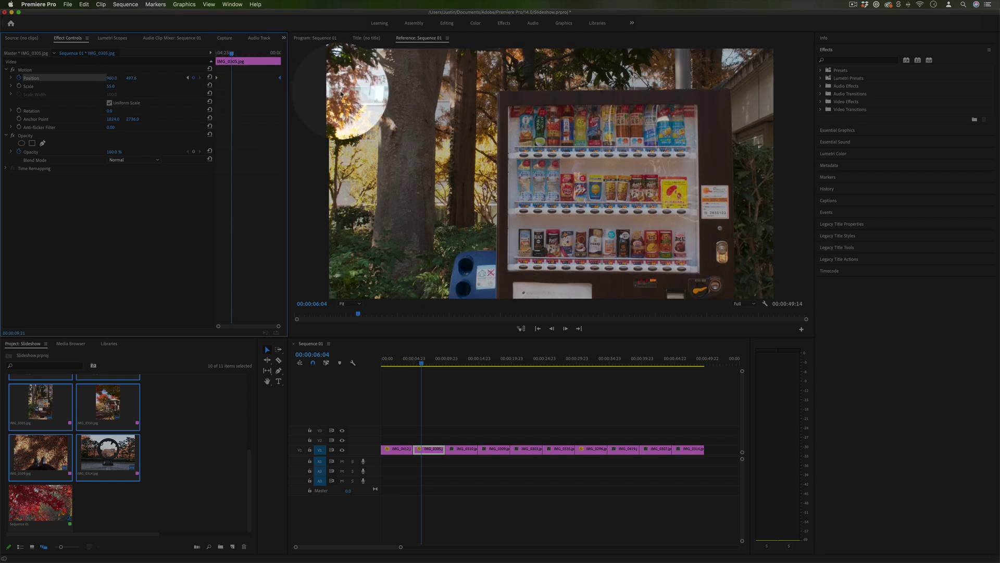
pyautogui.click(412, 363)
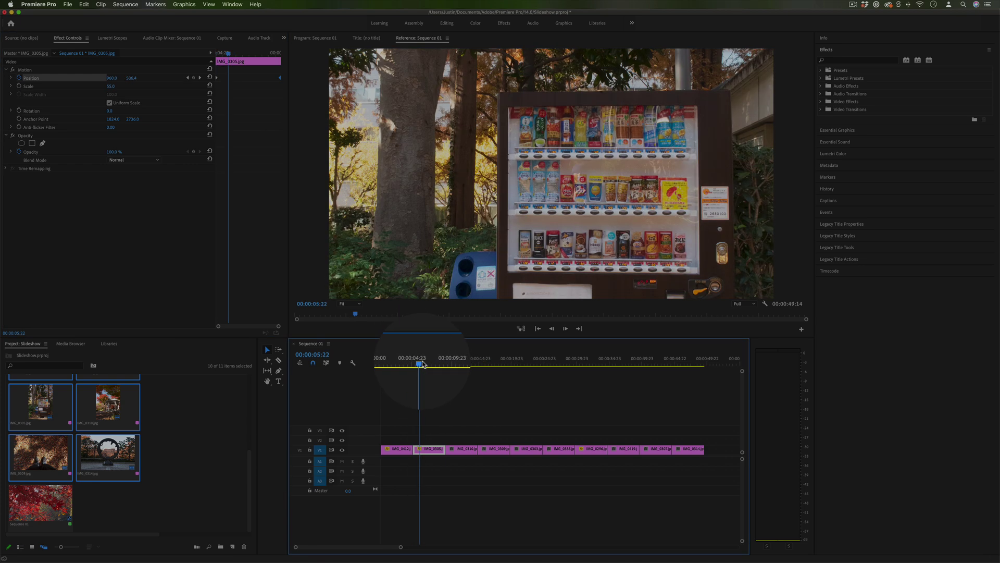
# Step: Scale IMG_0310.jpg to 54 and animate its vertical position with keyframes from 540 at the clip's start to 368 at its end
pyautogui.click(112, 86)
pyautogui.write('75')
pyautogui.press('Return')
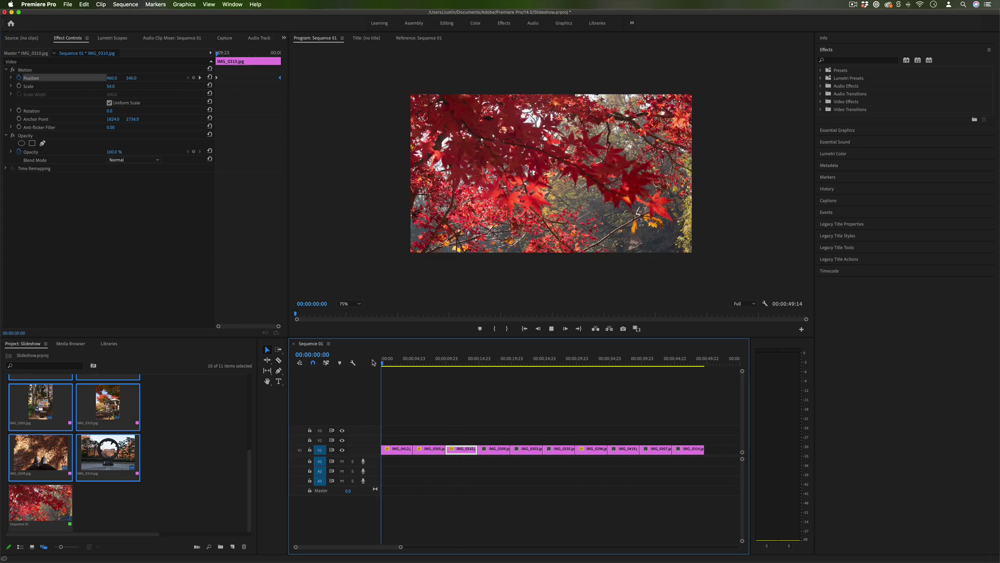
# Step: Play the animated clips from the start, scrub through the remaining photos, and return the playhead to 00:00:00:00
pyautogui.press('space')
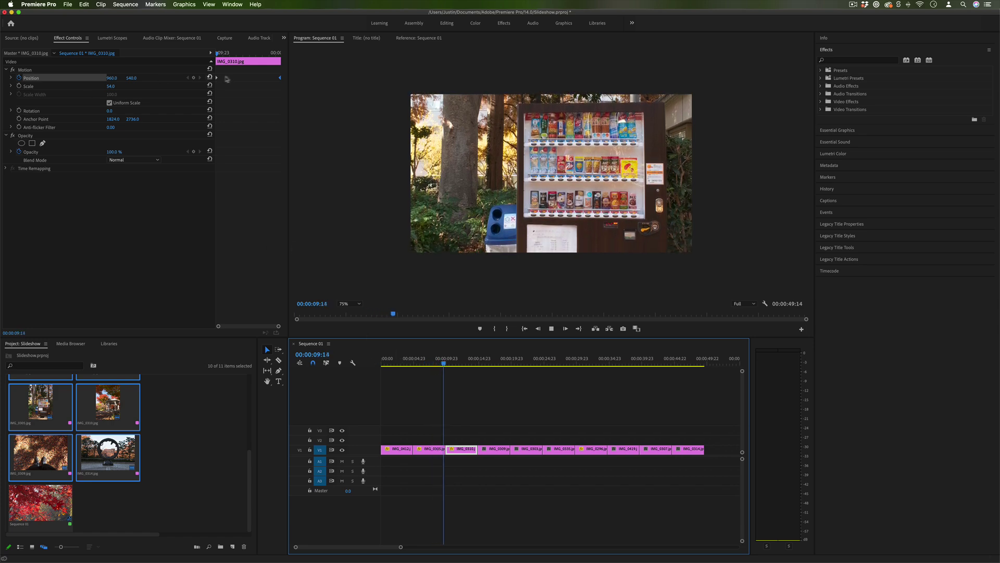
pyautogui.press('space')
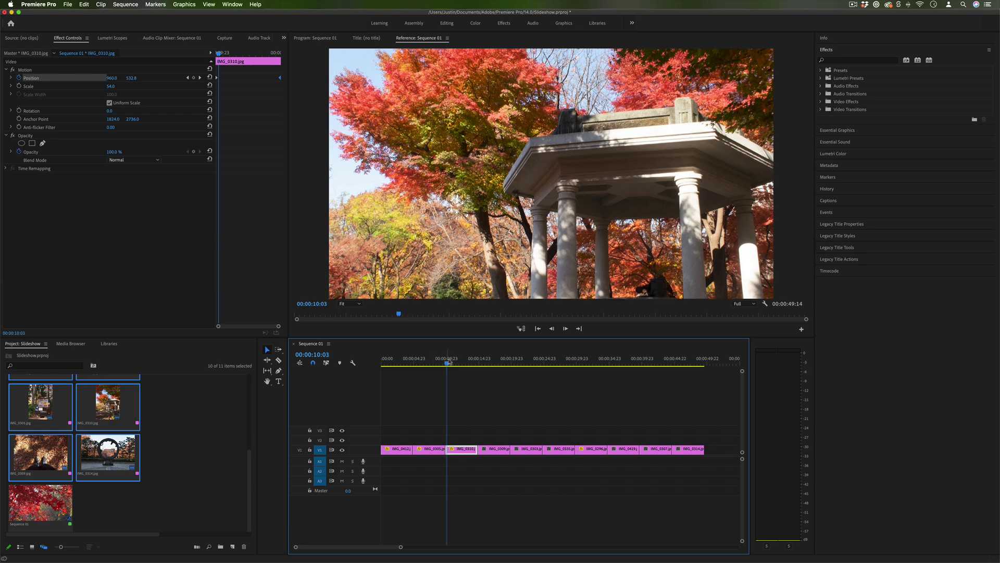
pyautogui.moveTo(447, 363); pyautogui.dragTo(585, 370)
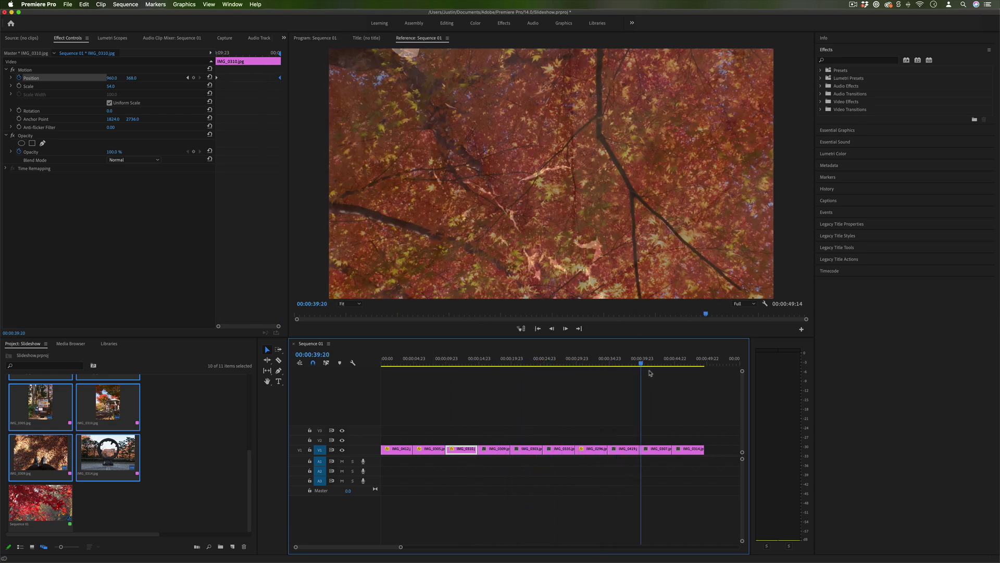
pyautogui.moveTo(650, 373); pyautogui.dragTo(365, 376)
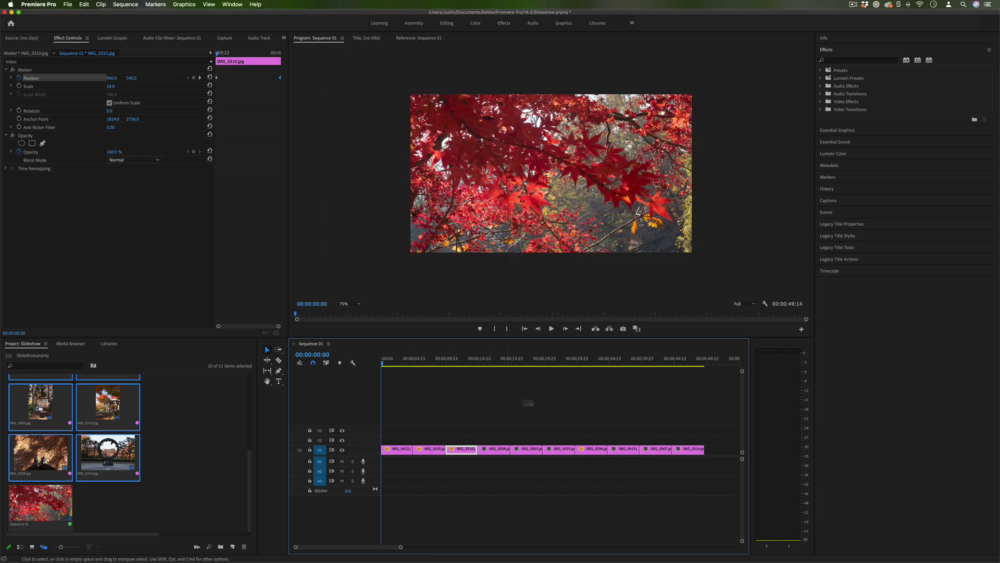
# Step: Apply the default transition to all photo clips in the sequence and scrub across the opening ones to preview them
pyautogui.click(567, 403)
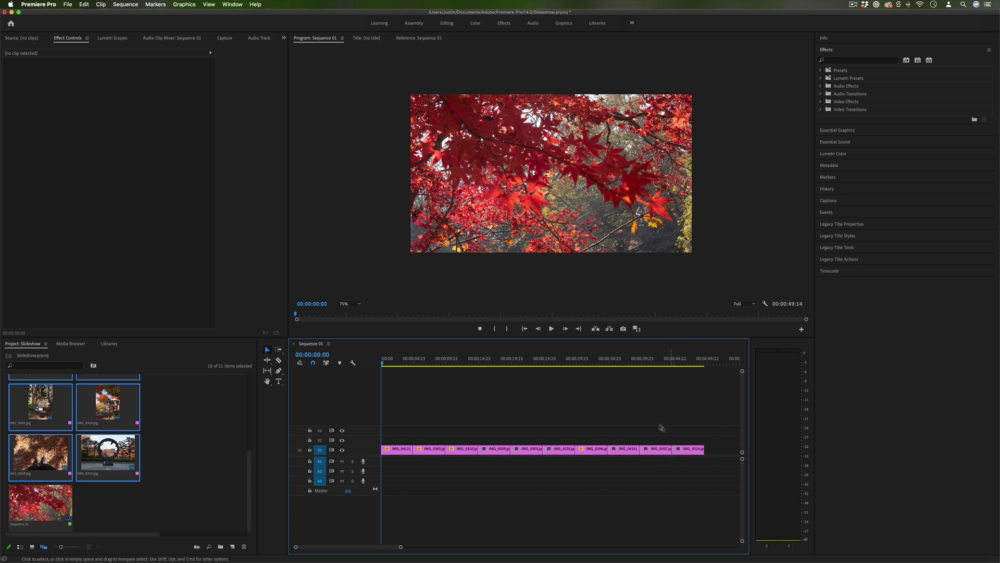
pyautogui.moveTo(728, 403); pyautogui.dragTo(382, 478)
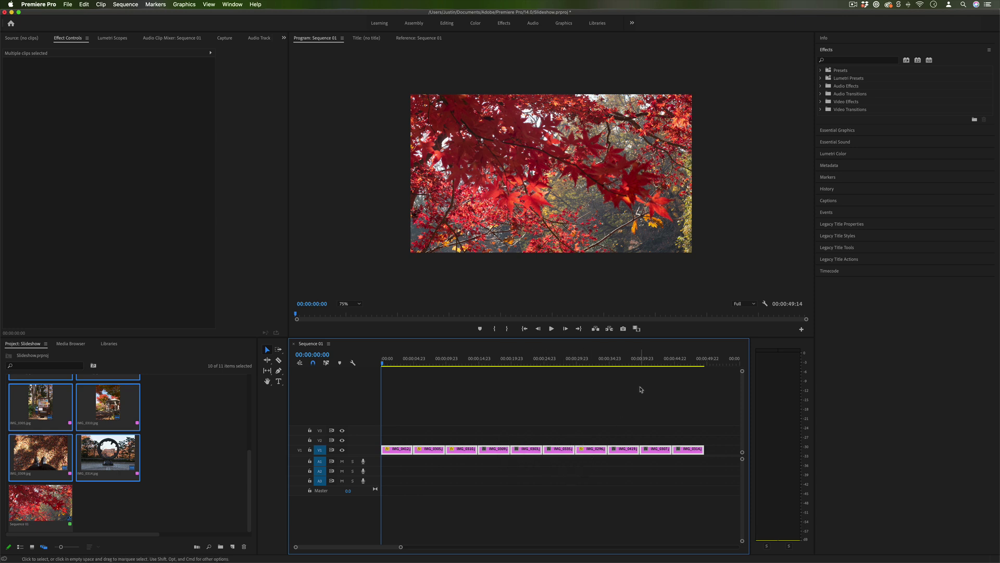
pyautogui.press('super+d')
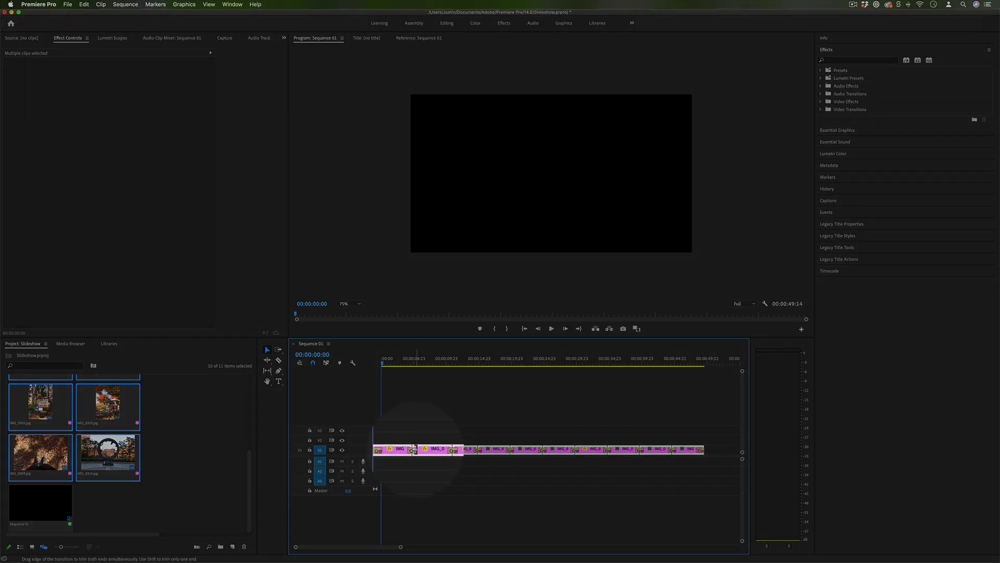
pyautogui.click(386, 360)
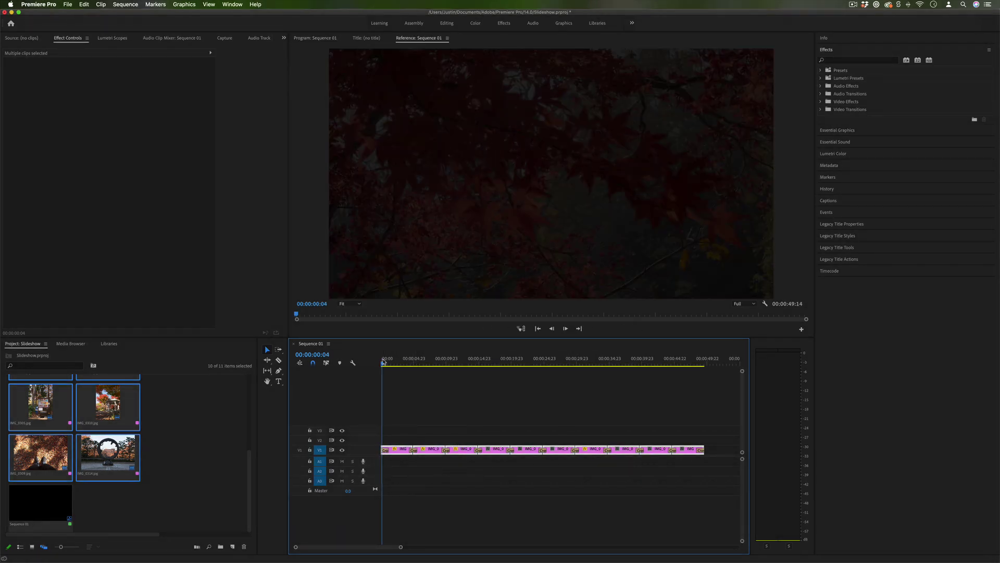
pyautogui.moveTo(387, 360); pyautogui.dragTo(431, 365)
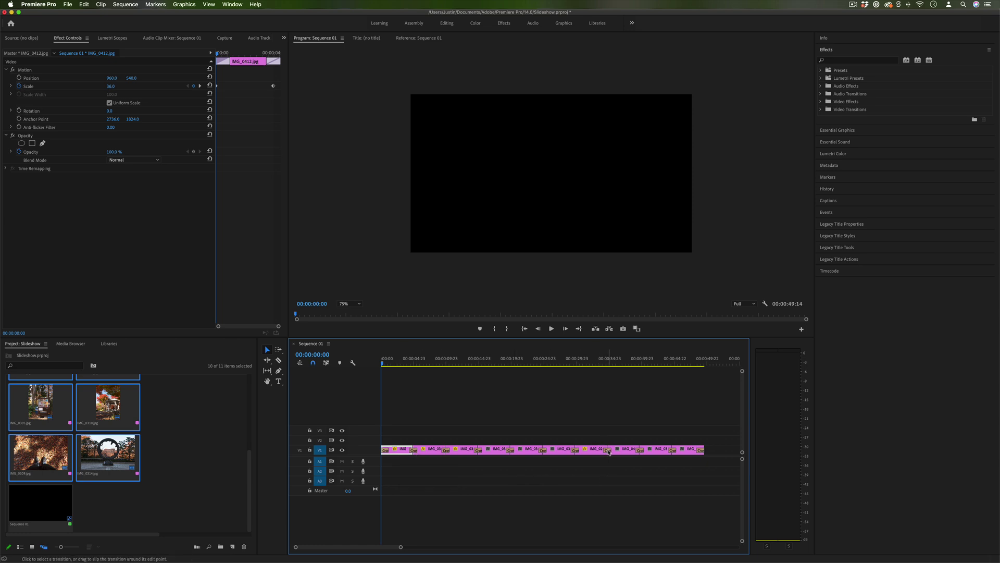
# Step: Set the Cube Spin video transition from the 3D Motion group as the default transition
pyautogui.click(821, 109)
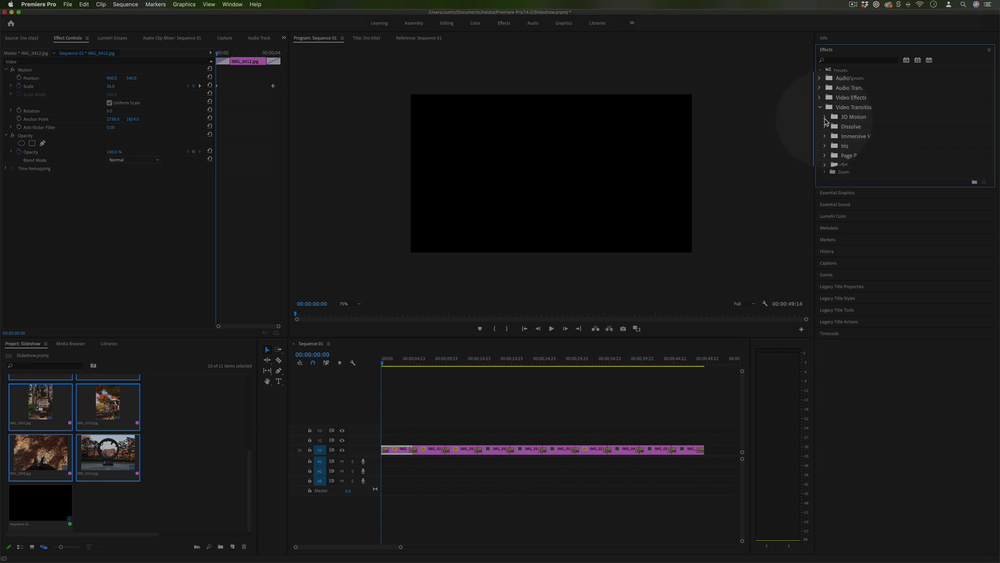
pyautogui.click(825, 117)
pyautogui.click(857, 128)
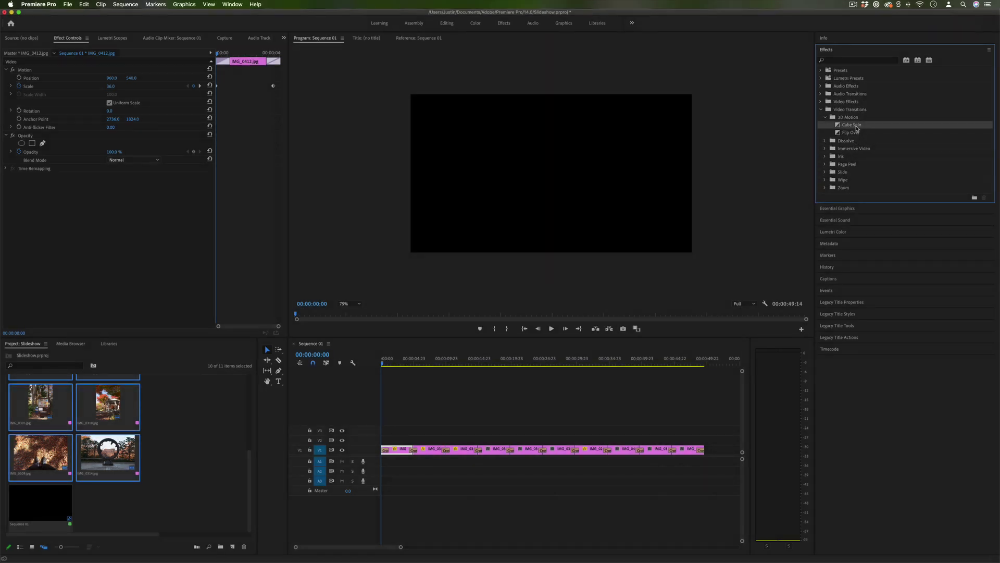
pyautogui.rightClick(860, 126)
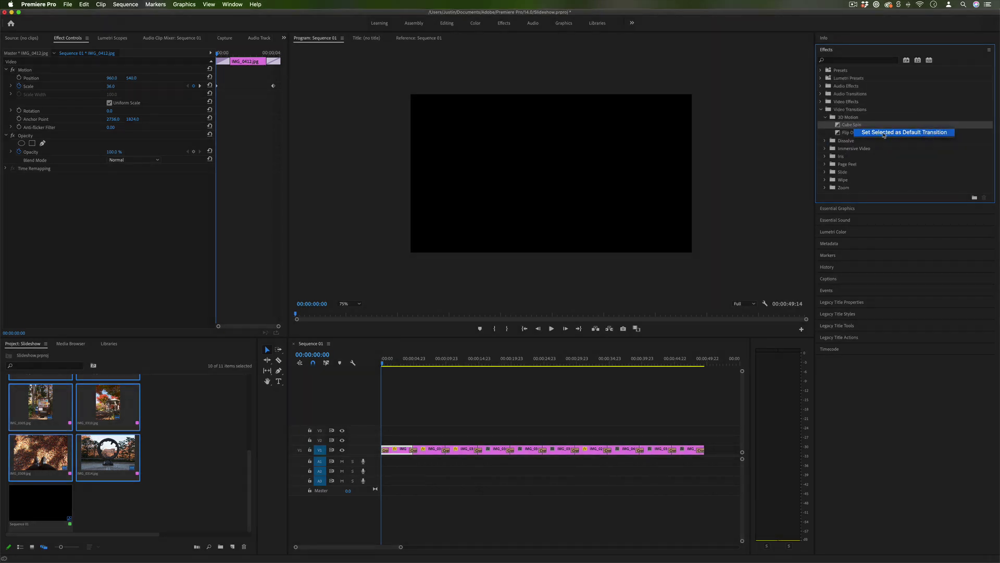
pyautogui.click(857, 132)
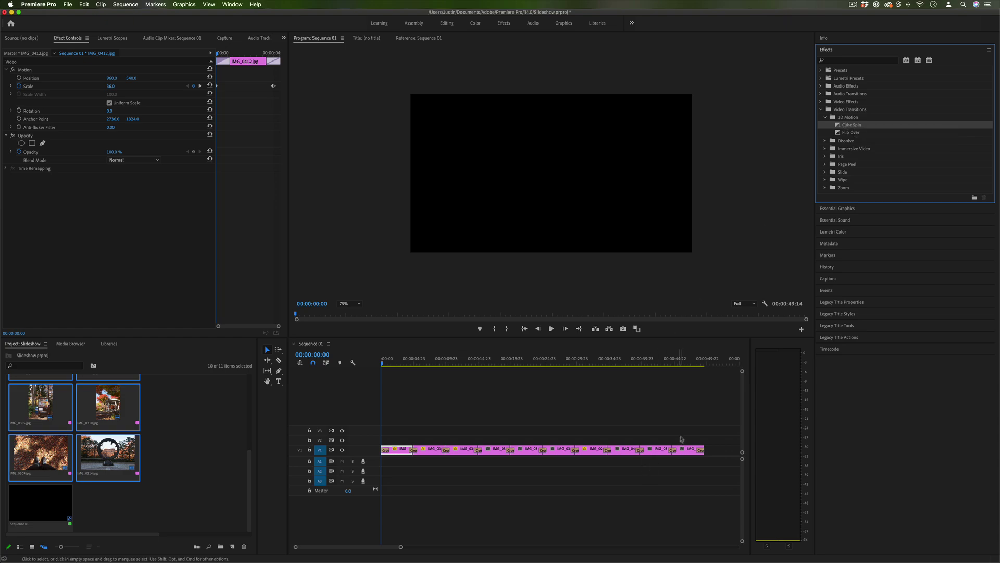
# Step: Select all photo clips in the sequence to apply the new default transition, and scrub across the first clip to check it
pyautogui.click(702, 430)
pyautogui.moveTo(723, 410); pyautogui.dragTo(626, 447)
pyautogui.moveTo(568, 459); pyautogui.dragTo(345, 488)
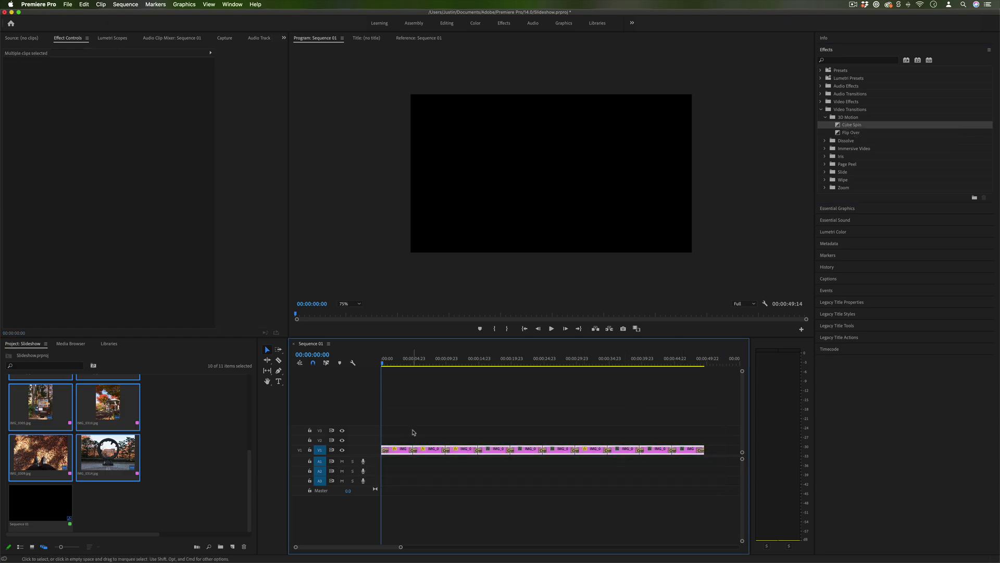
pyautogui.click(413, 431)
pyautogui.moveTo(386, 363); pyautogui.dragTo(406, 363)
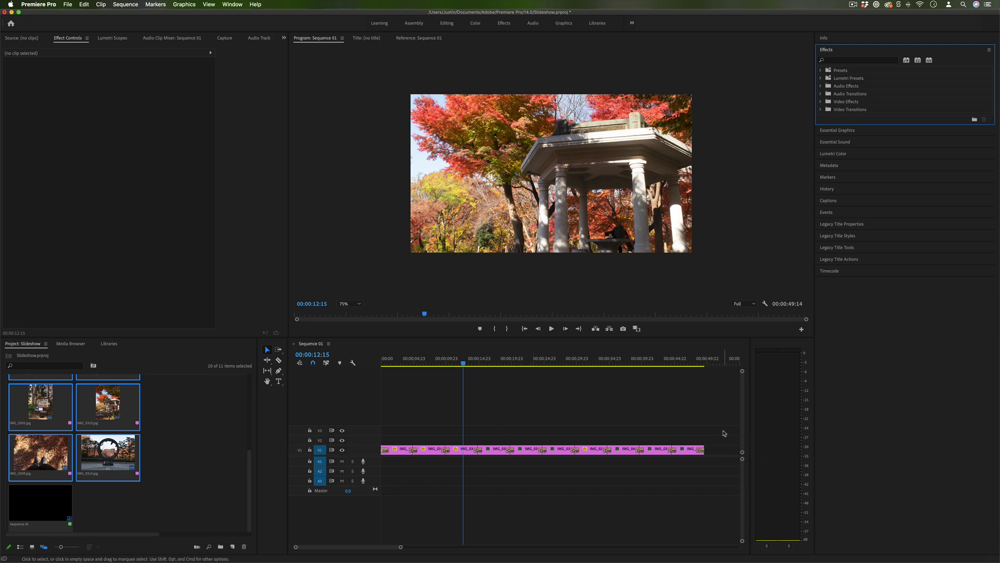
# Step: Select all photo clips in the sequence and nest them as Nested Sequence 01
pyautogui.moveTo(707, 400); pyautogui.dragTo(382, 497)
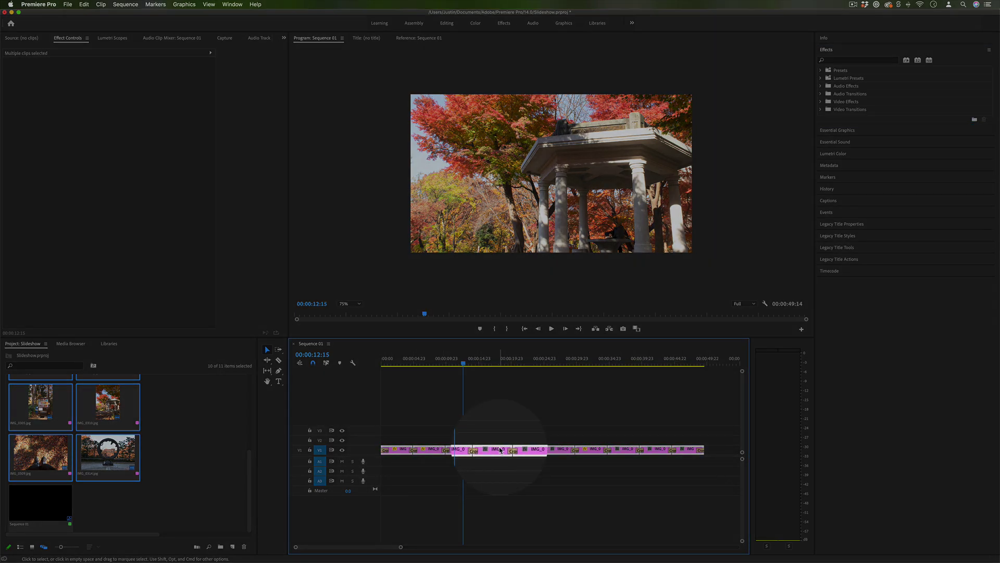
pyautogui.rightClick(499, 449)
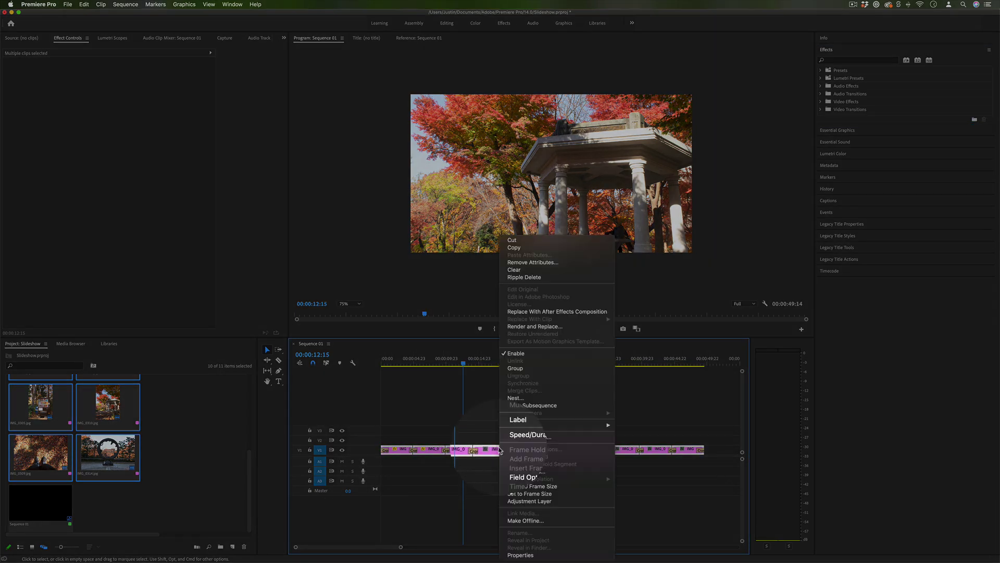
pyautogui.click(533, 398)
pyautogui.press('Return')
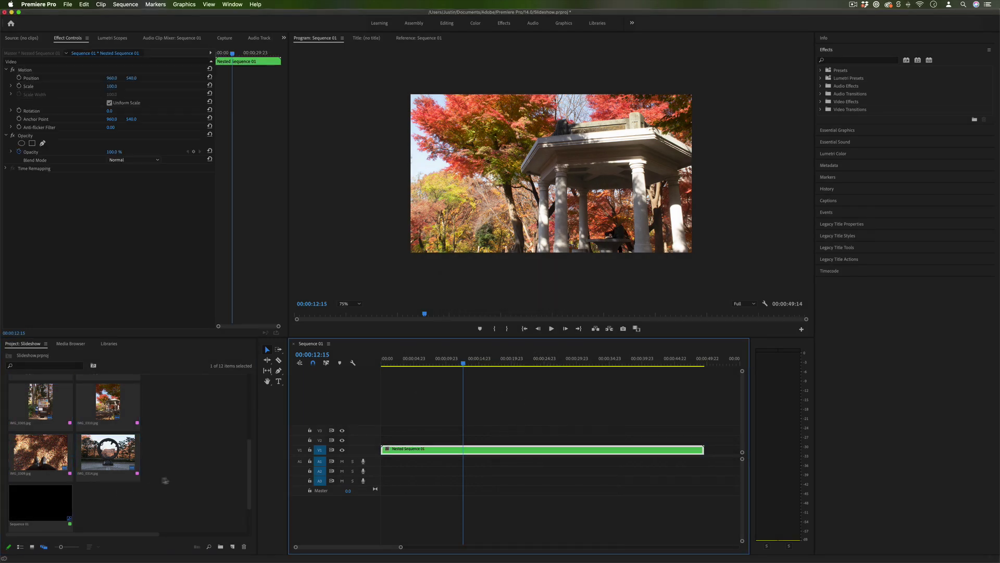
# Step: Open Nested Sequence 01 to examine the individual clips inside it, and close it to return to Sequence 01
pyautogui.click(41, 503)
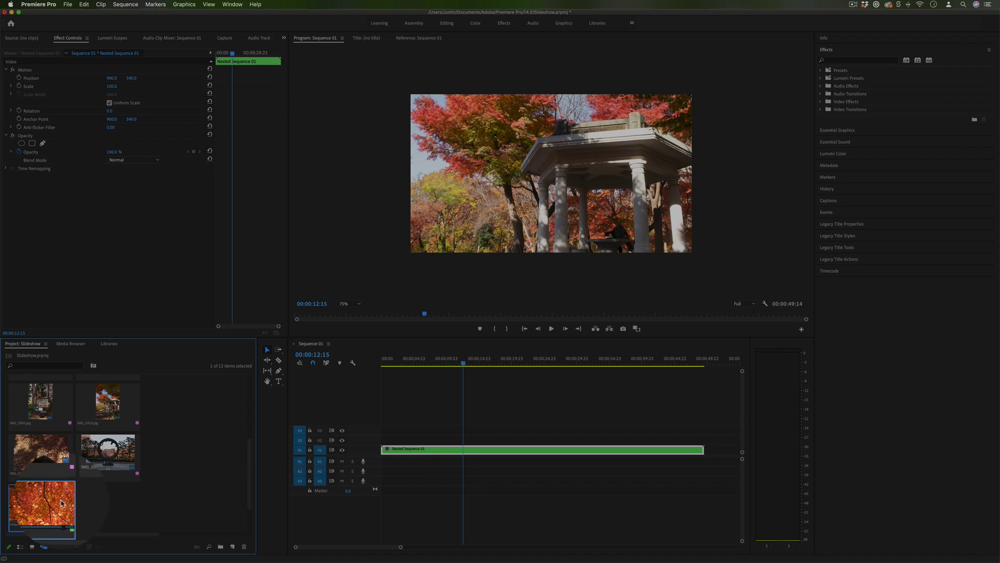
pyautogui.moveTo(40, 503); pyautogui.dragTo(552, 433)
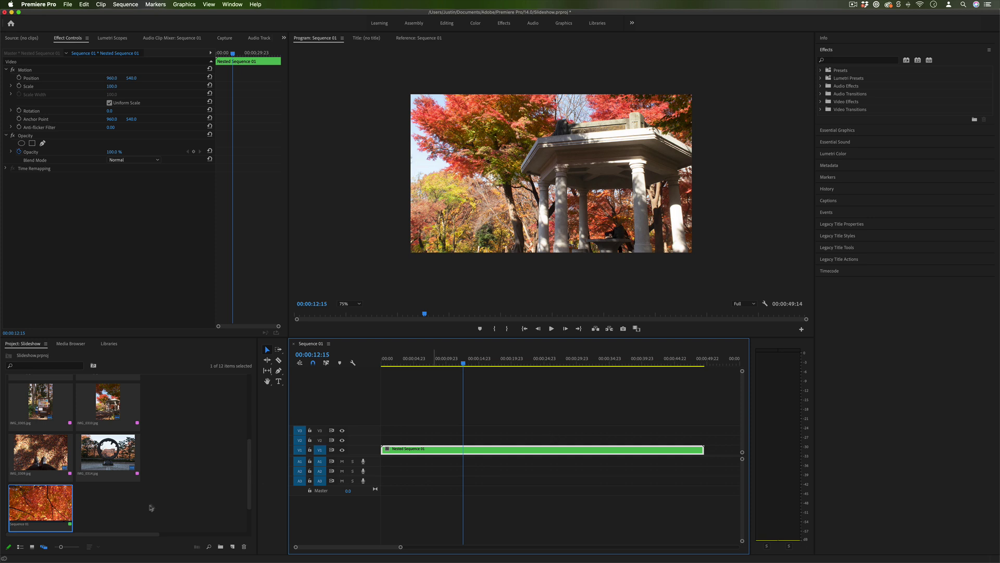
pyautogui.doubleClick(45, 498)
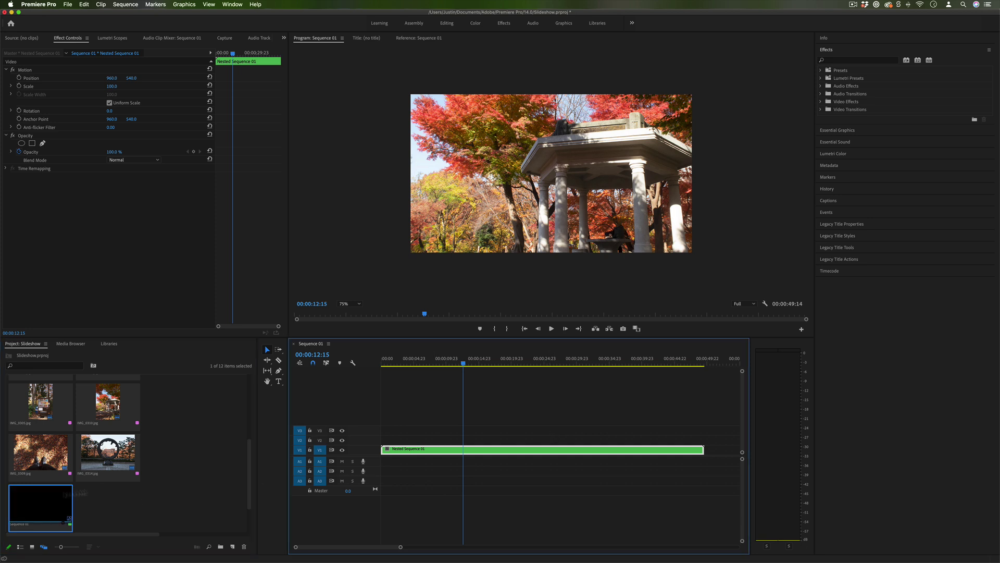
pyautogui.click(431, 459)
pyautogui.click(434, 451)
pyautogui.doubleClick(434, 451)
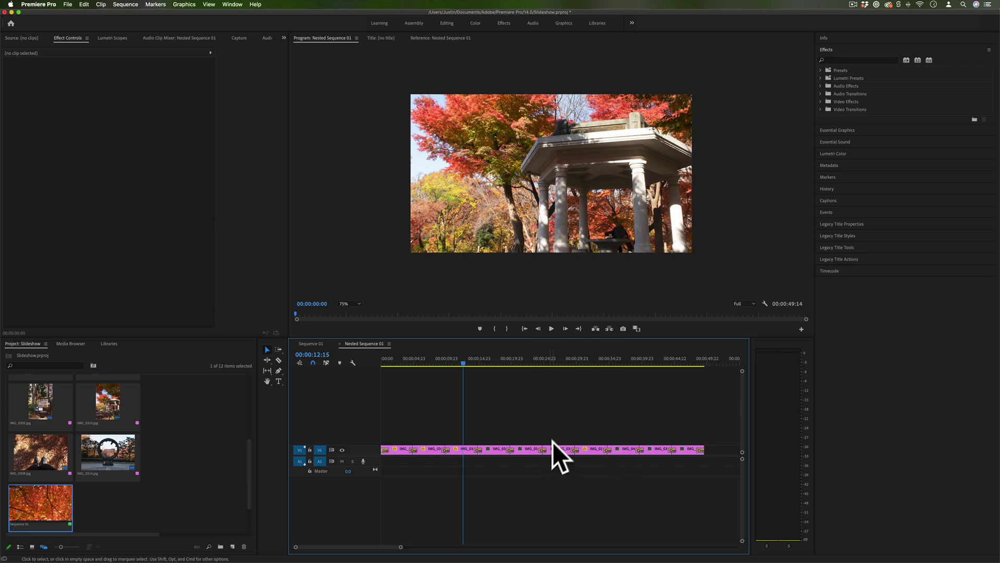
pyautogui.click(341, 344)
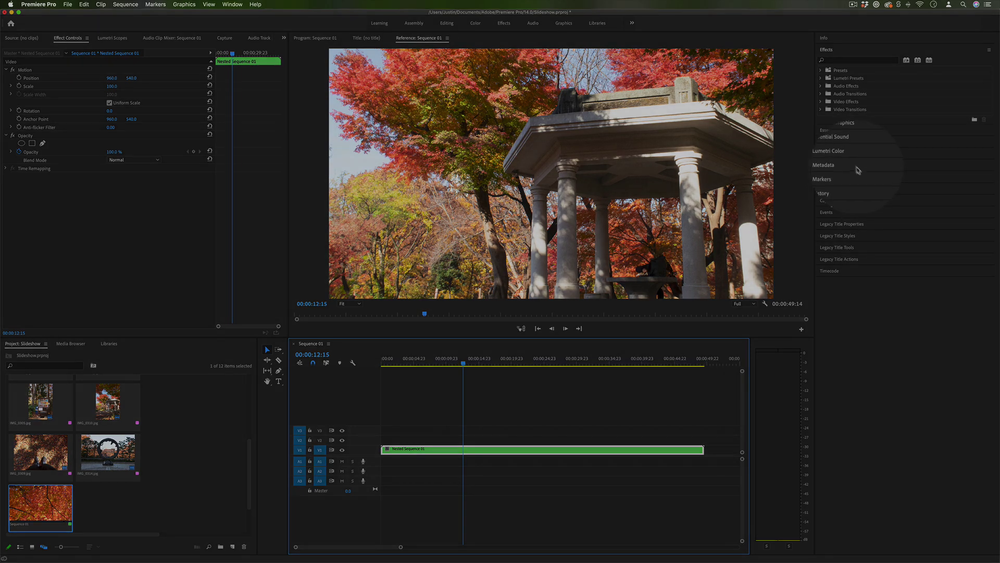
# Step: Desaturate the nested sequence fully with Lumetri Color, and bring its saturation back up to about 99.7
pyautogui.click(842, 154)
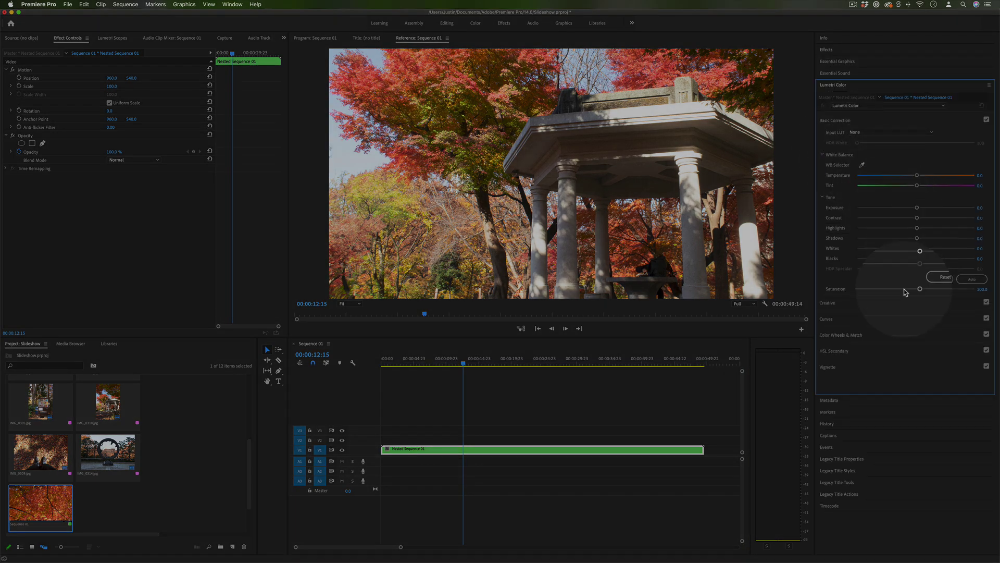
pyautogui.moveTo(917, 288); pyautogui.dragTo(800, 297)
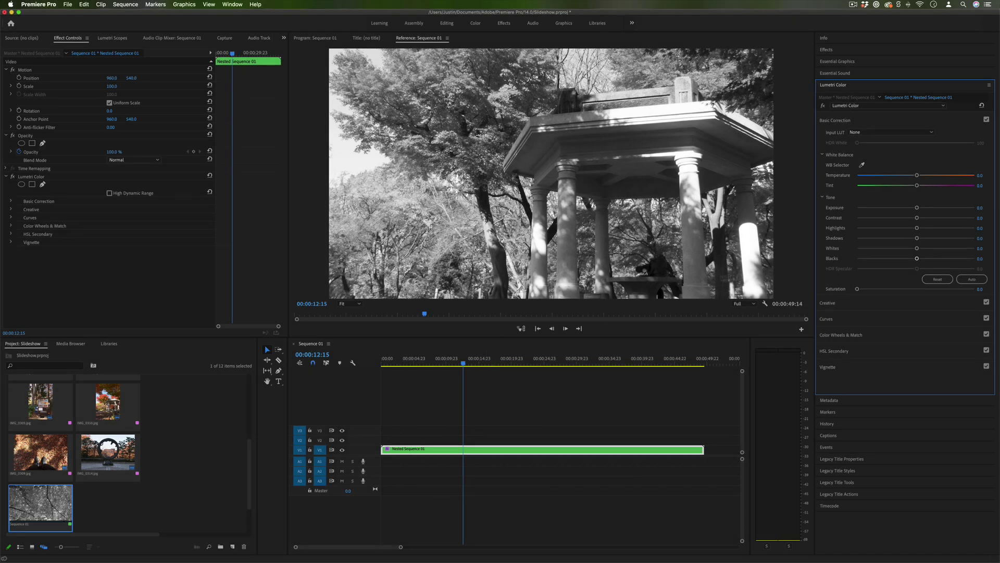
pyautogui.moveTo(857, 289); pyautogui.dragTo(916, 289)
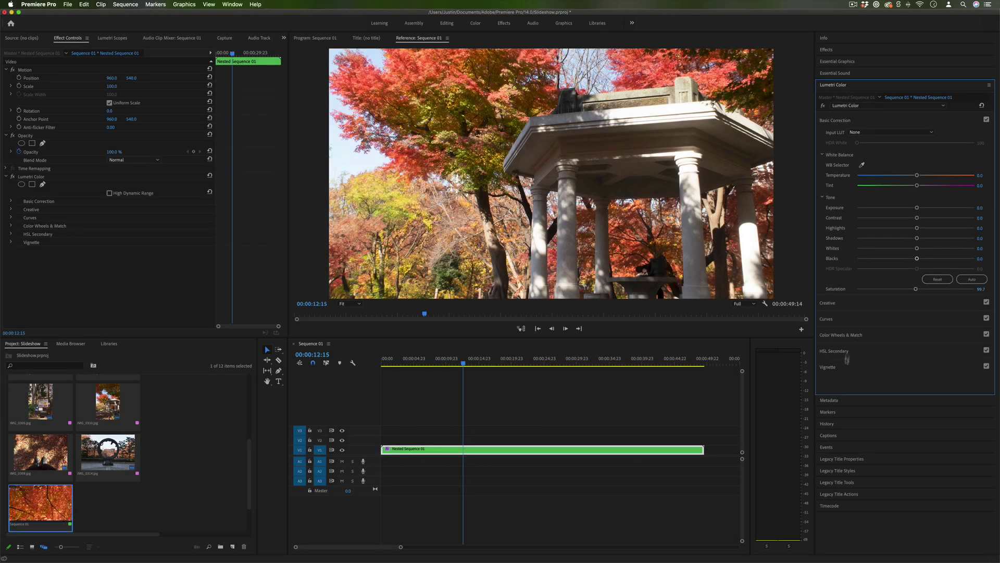
# Step: Add a Lumetri vignette with an amount of -3.0 to the nested sequence and check it on the vending machine photo
pyautogui.click(845, 367)
pyautogui.moveTo(917, 213); pyautogui.dragTo(857, 212)
pyautogui.moveTo(456, 363); pyautogui.dragTo(430, 368)
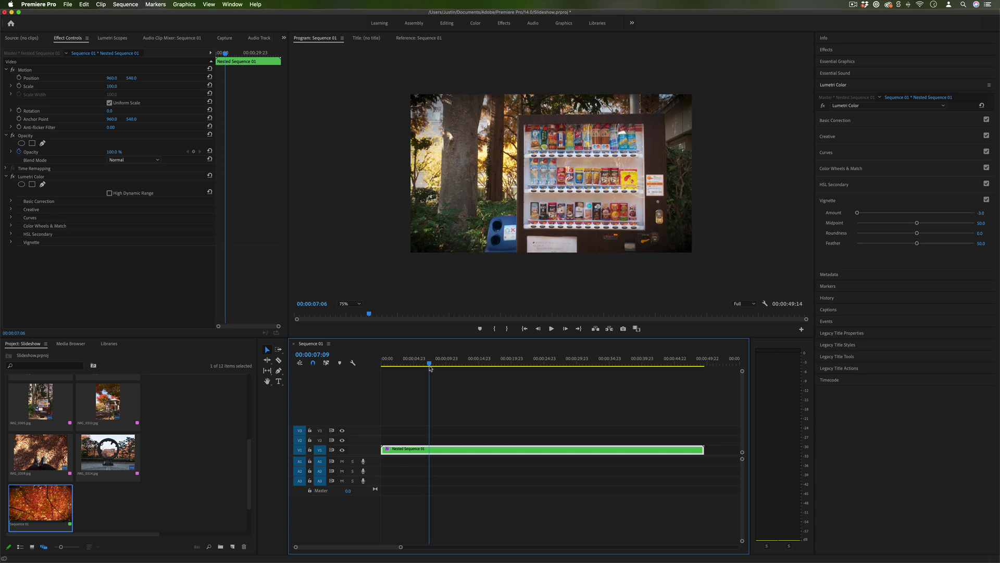
# Step: Find the Noise video effect, apply it to the nested sequence with about 10% noise, and return the playhead to the start
pyautogui.click(863, 52)
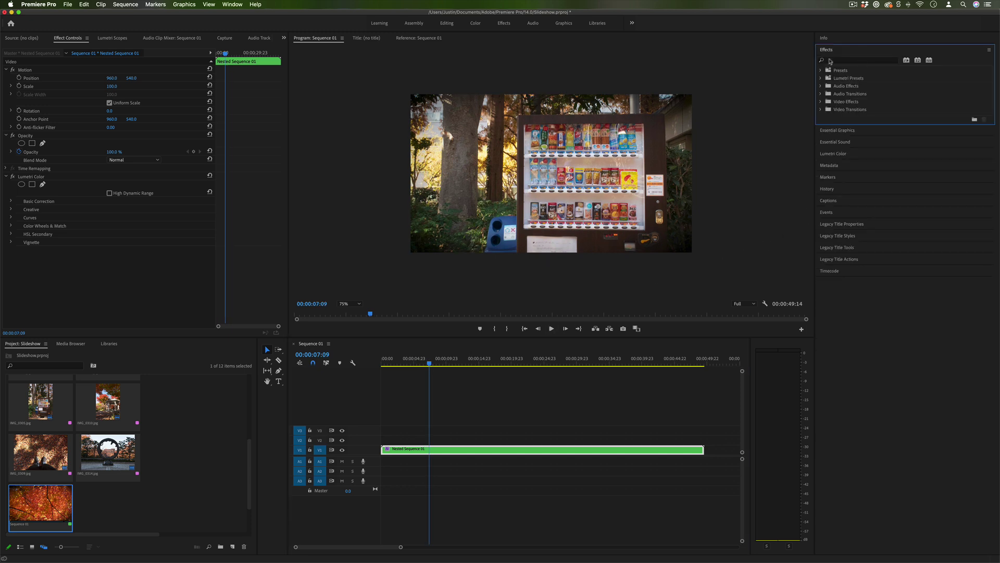
pyautogui.click(832, 62)
pyautogui.write('noise')
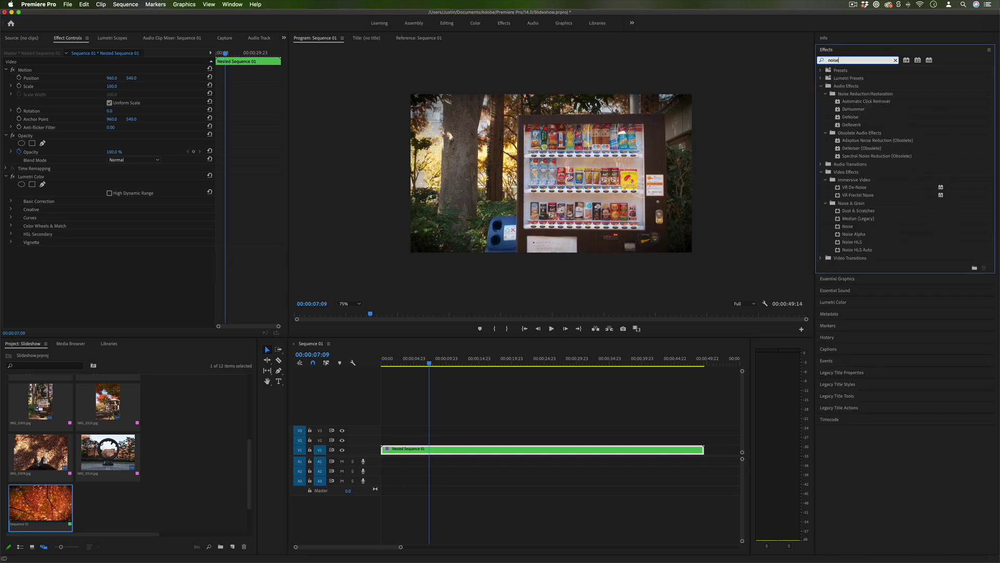
pyautogui.click(847, 227)
pyautogui.moveTo(855, 229); pyautogui.dragTo(475, 454)
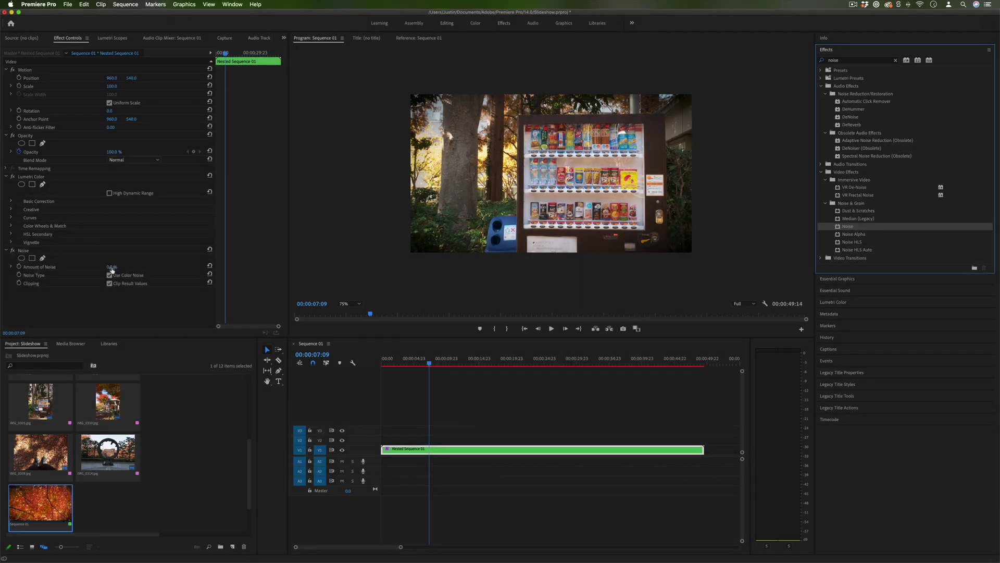
pyautogui.moveTo(111, 268)
pyautogui.mouseDown()
pyautogui.moveTo(150, 267)
pyautogui.moveTo(128, 267)
pyautogui.mouseUp()
pyautogui.moveTo(430, 363); pyautogui.dragTo(394, 365)
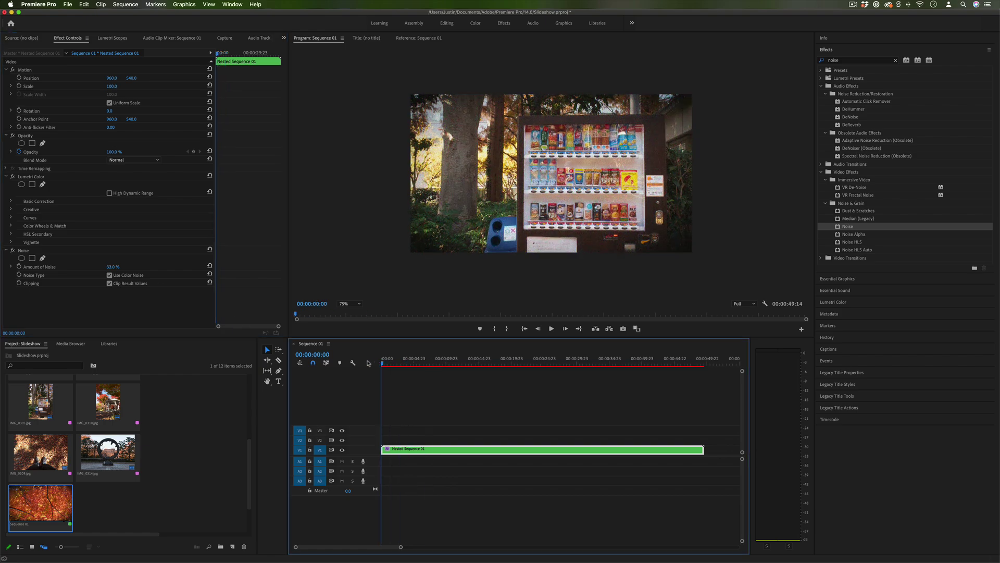